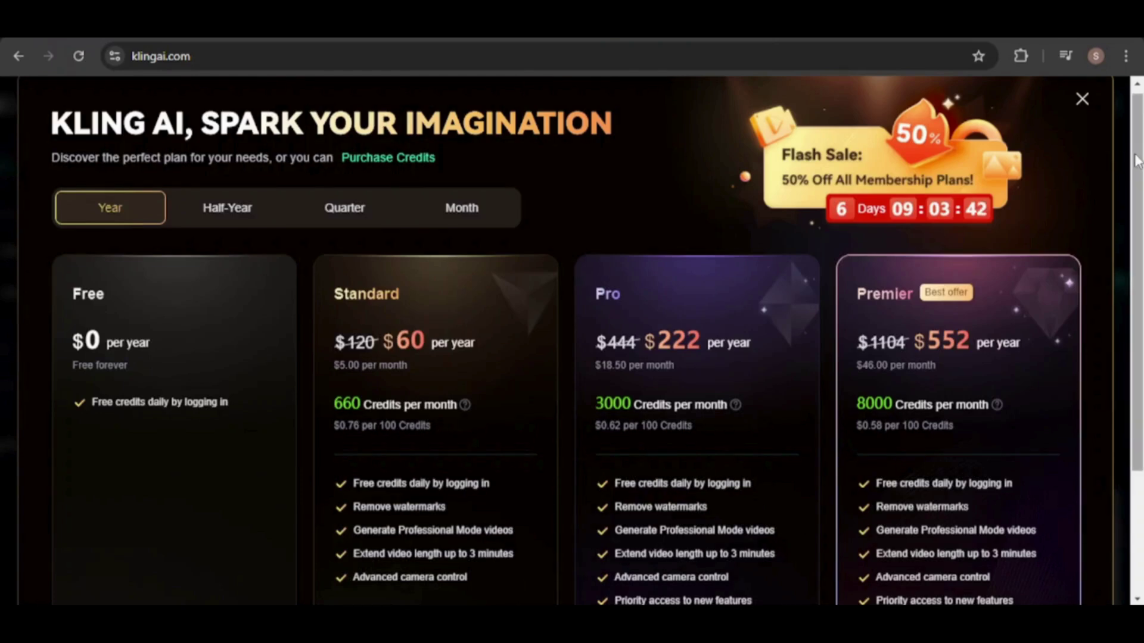
# Step: Scroll through Kling AI's Free, Standard, Pro and Premier plans with discounted yearly prices
pyautogui.scroll(-1, 1138, 179)
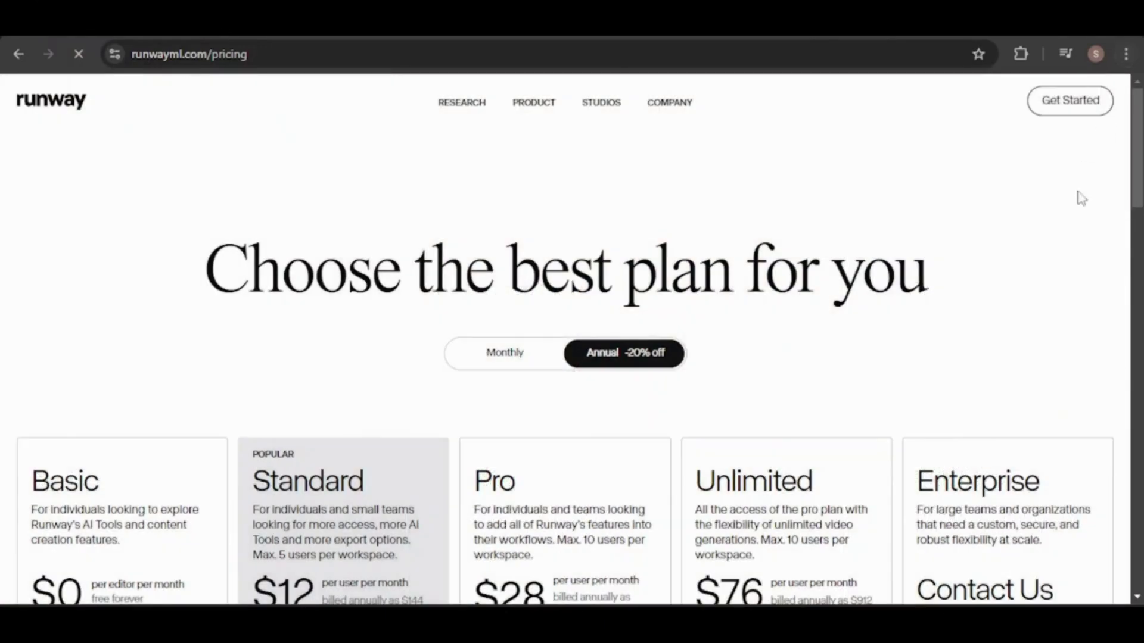
# Step: Scroll down Runway's pricing page past the prices to the Basic through Enterprise feature lists
pyautogui.scroll(-3, 940, 211)
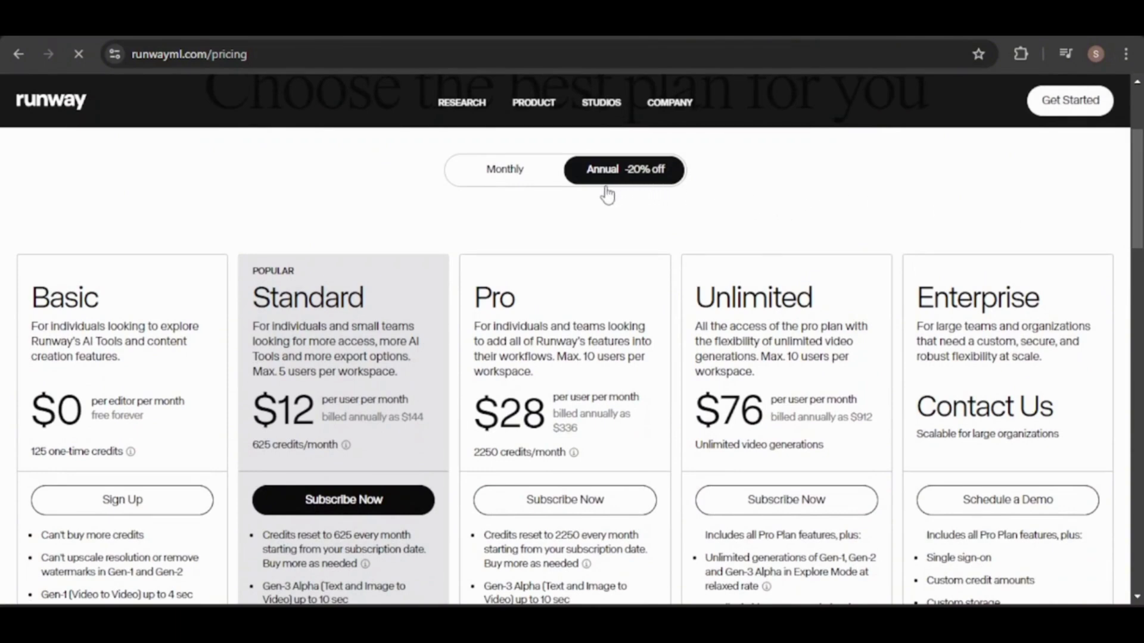
pyautogui.scroll(-4, 607, 194)
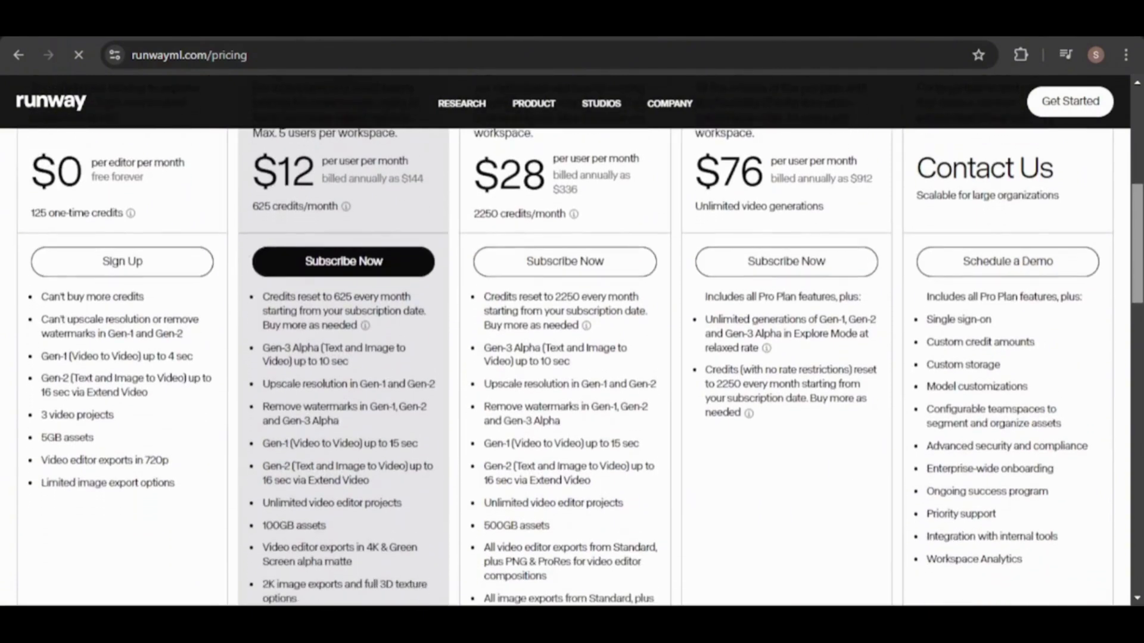
pyautogui.scroll(-1, 581, 366)
pyautogui.scroll(-2, 581, 367)
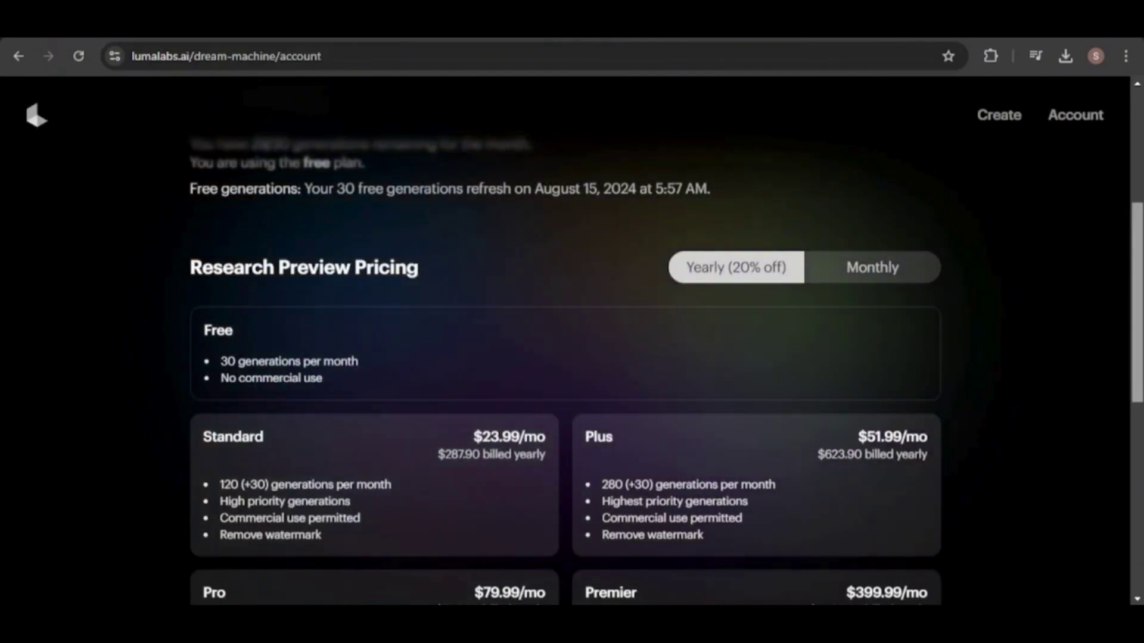
# Step: Scroll Luma Dream Machine's Research Preview Pricing section down to the Pro and Premier cards
pyautogui.scroll(-2, 572, 363)
pyautogui.scroll(-1, 572, 363)
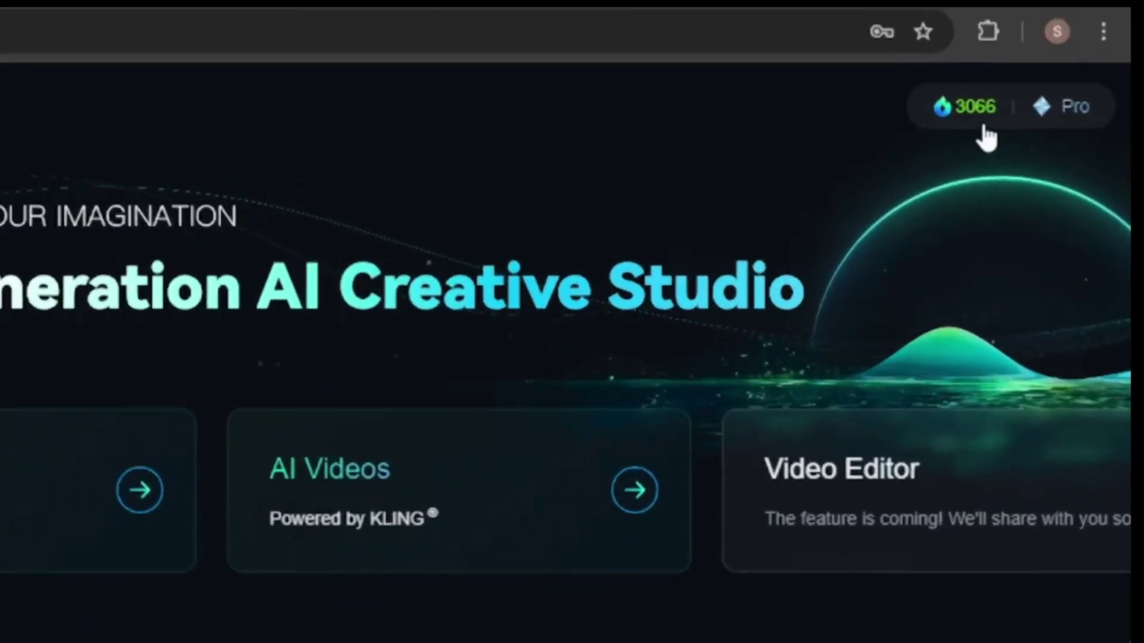
# Step: Paste the dolphin sentence as plain text into the Text to Video prompt box
pyautogui.moveTo(1026, 109)
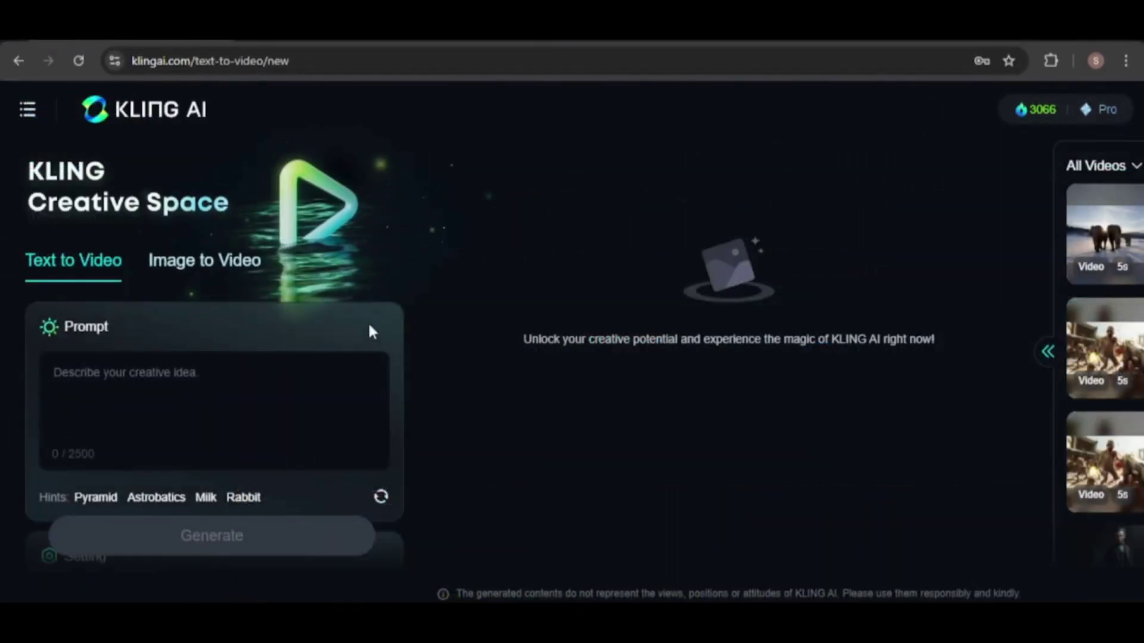
pyautogui.rightClick(278, 388)
pyautogui.click(341, 259)
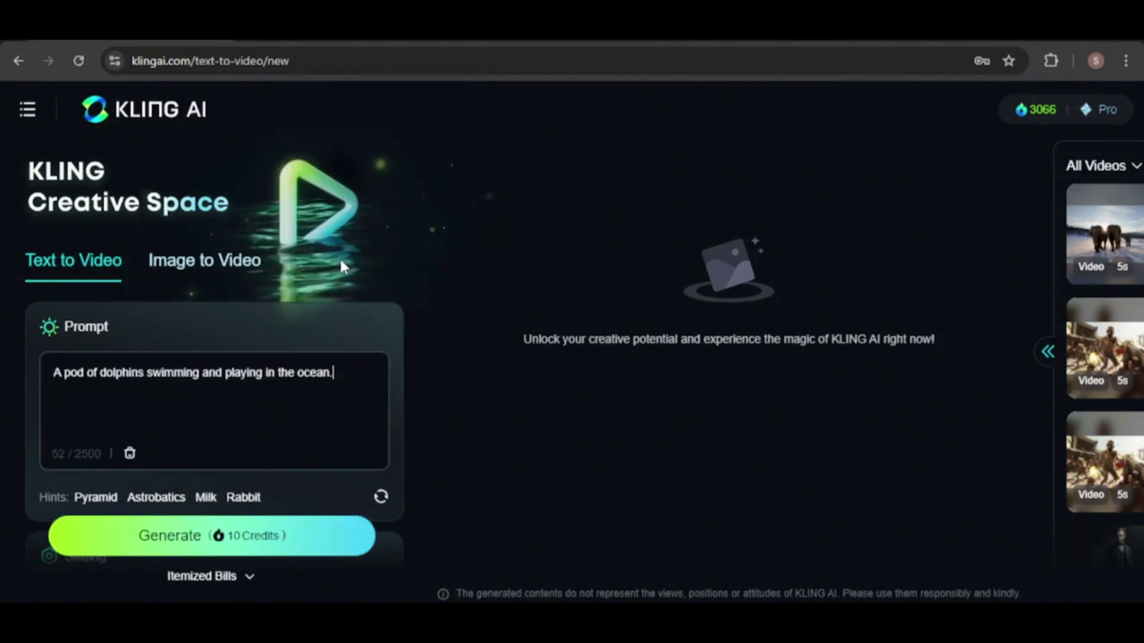
# Step: Set Camera Control to Master Shot: Move Forward and Zoom Up and start generating
pyautogui.scroll(-4, 322, 489)
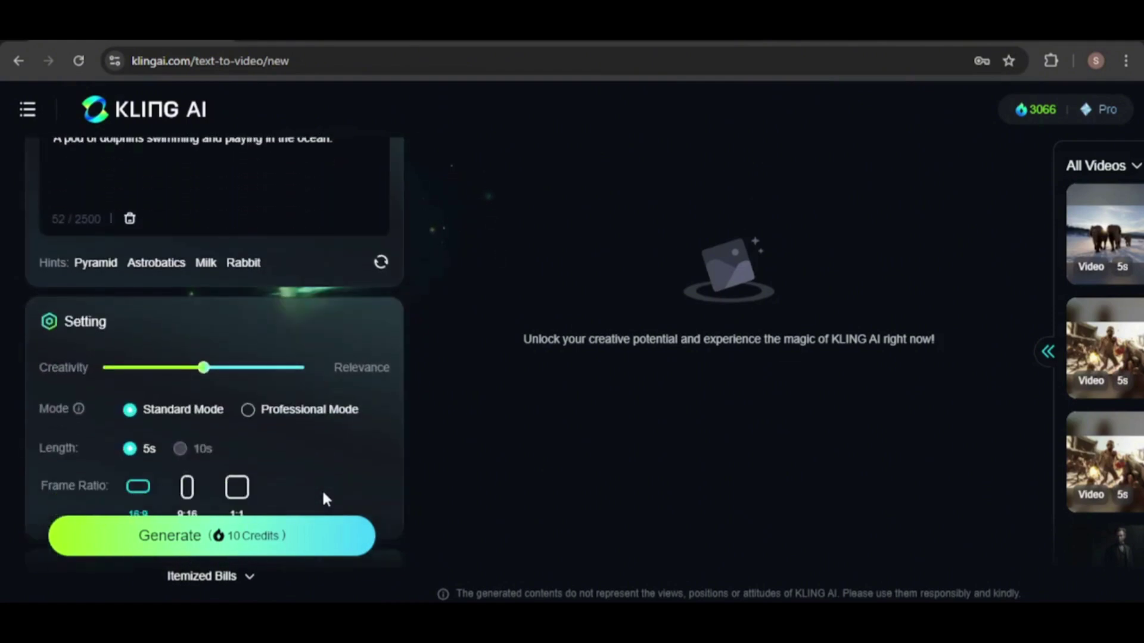
pyautogui.scroll(-1, 321, 489)
pyautogui.scroll(-5, 301, 470)
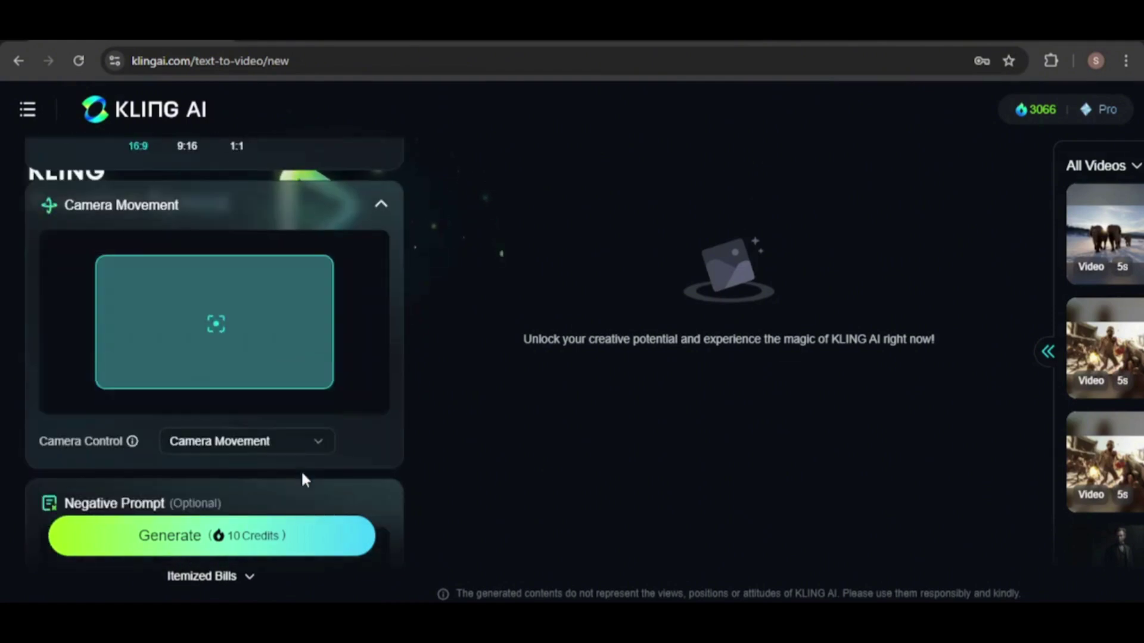
pyautogui.scroll(-1, 302, 474)
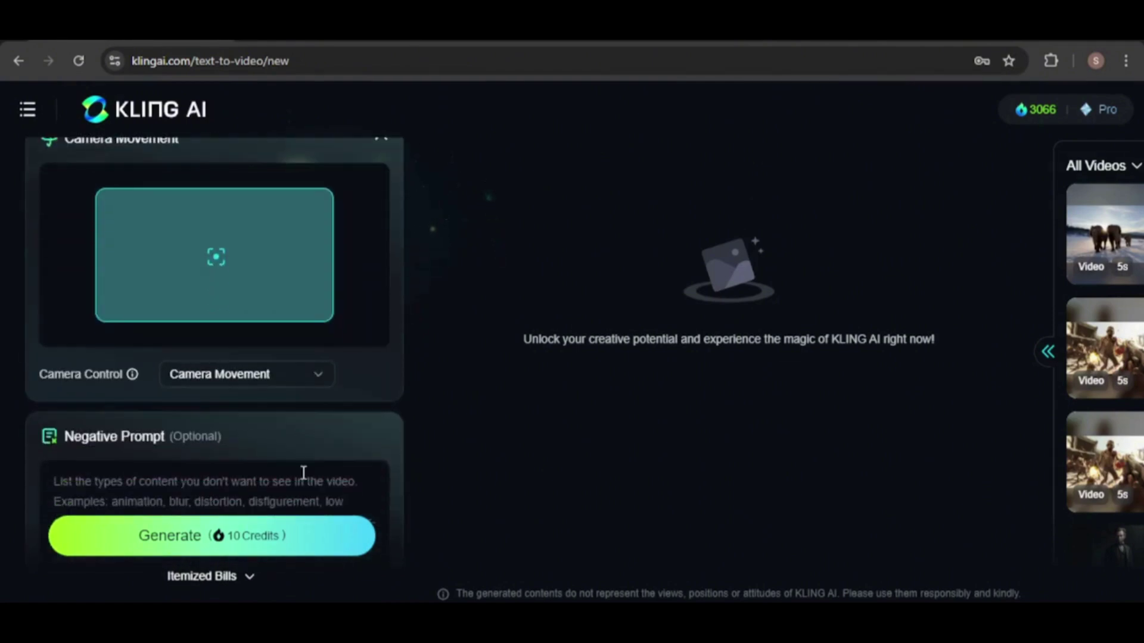
pyautogui.click(317, 381)
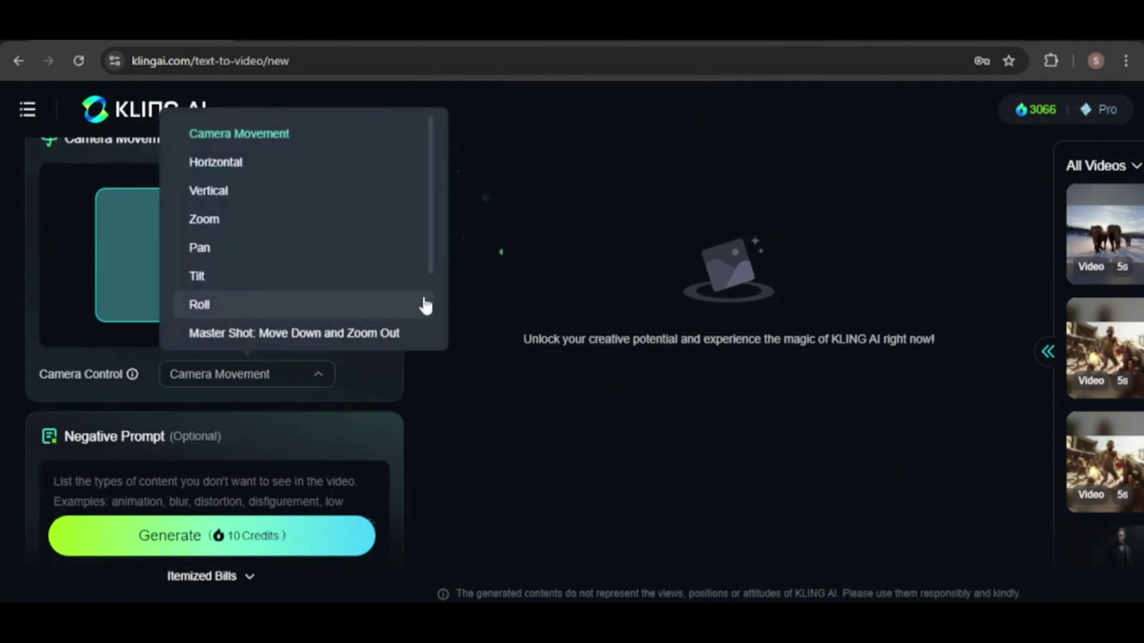
pyautogui.moveTo(429, 245); pyautogui.dragTo(424, 315)
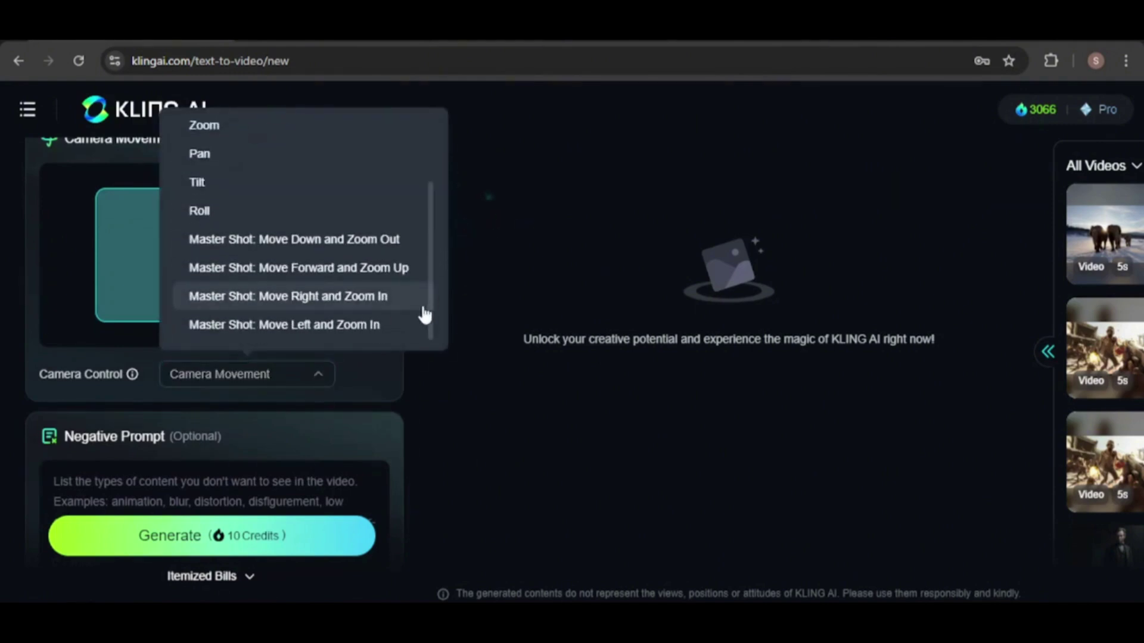
pyautogui.click(373, 275)
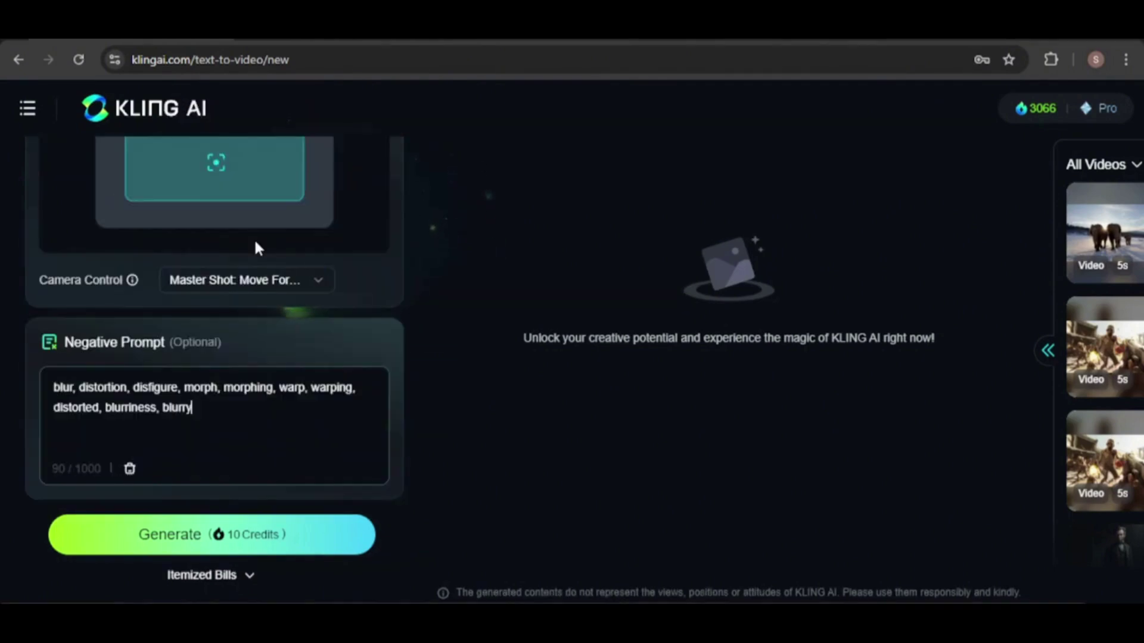
pyautogui.click(218, 527)
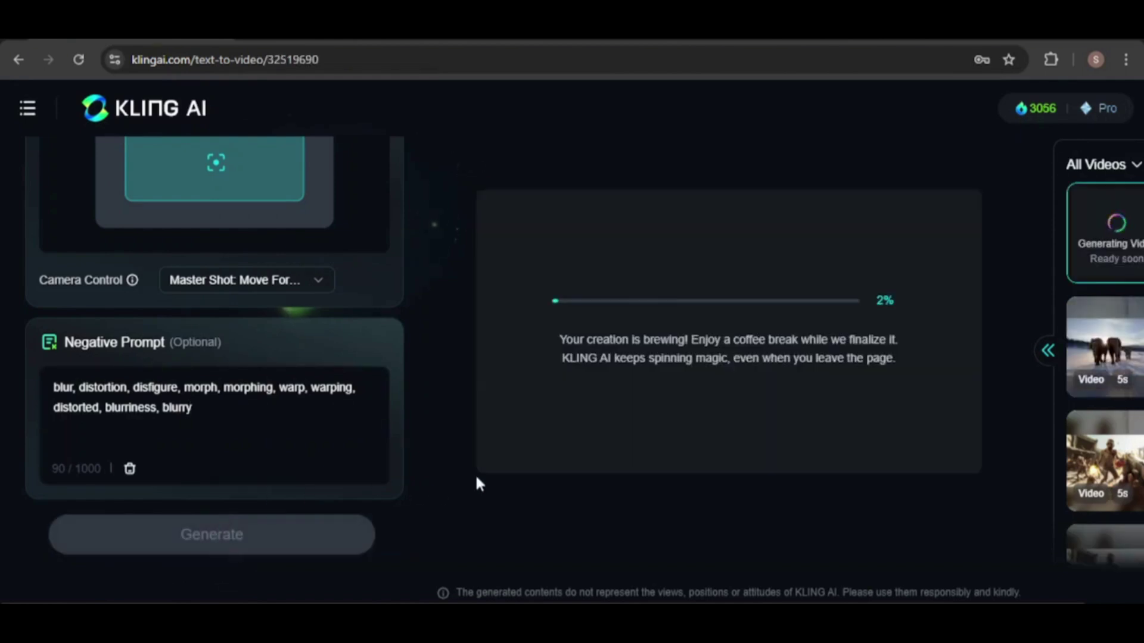
# Step: Generate a second dolphin clip in Professional Mode with a 10s length
pyautogui.scroll(10, 385, 275)
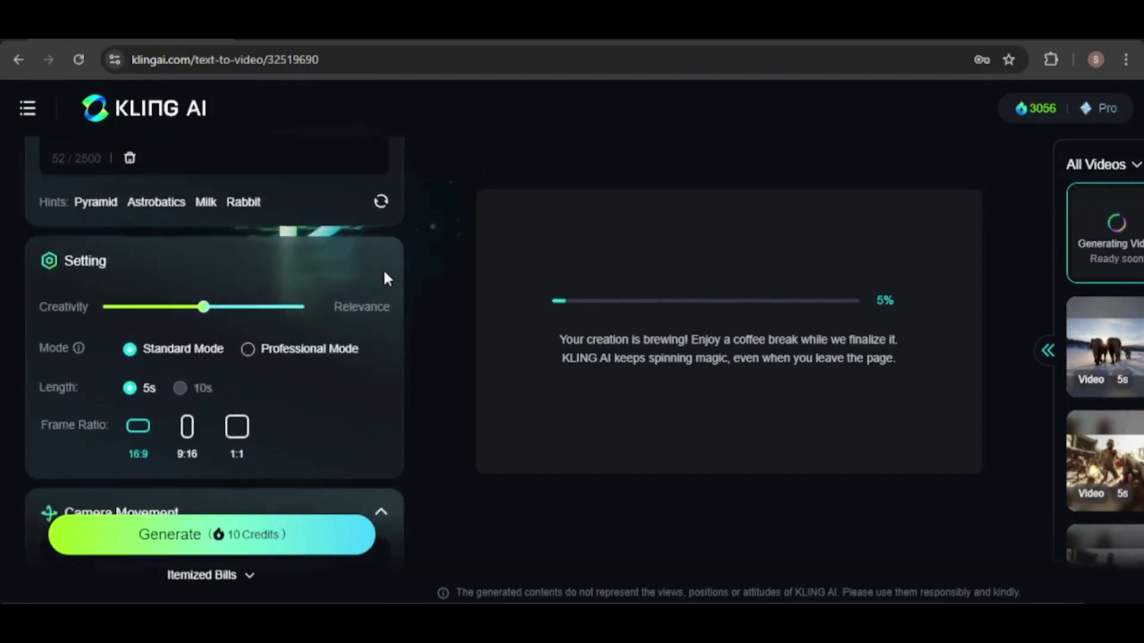
pyautogui.scroll(-6, 385, 275)
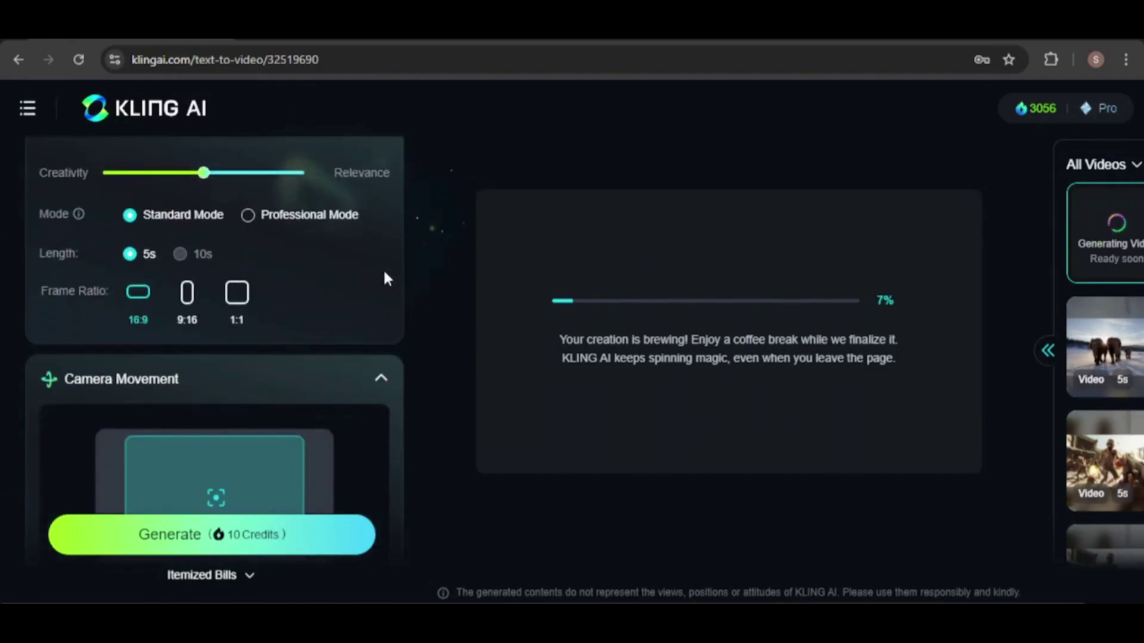
pyautogui.click(248, 218)
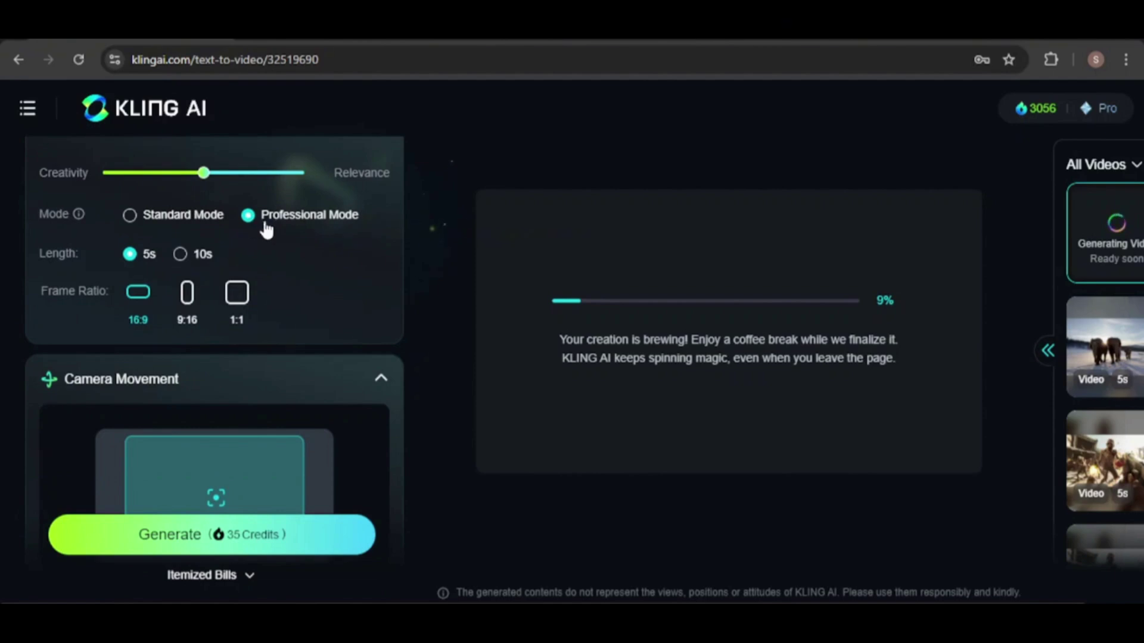
pyautogui.click(180, 254)
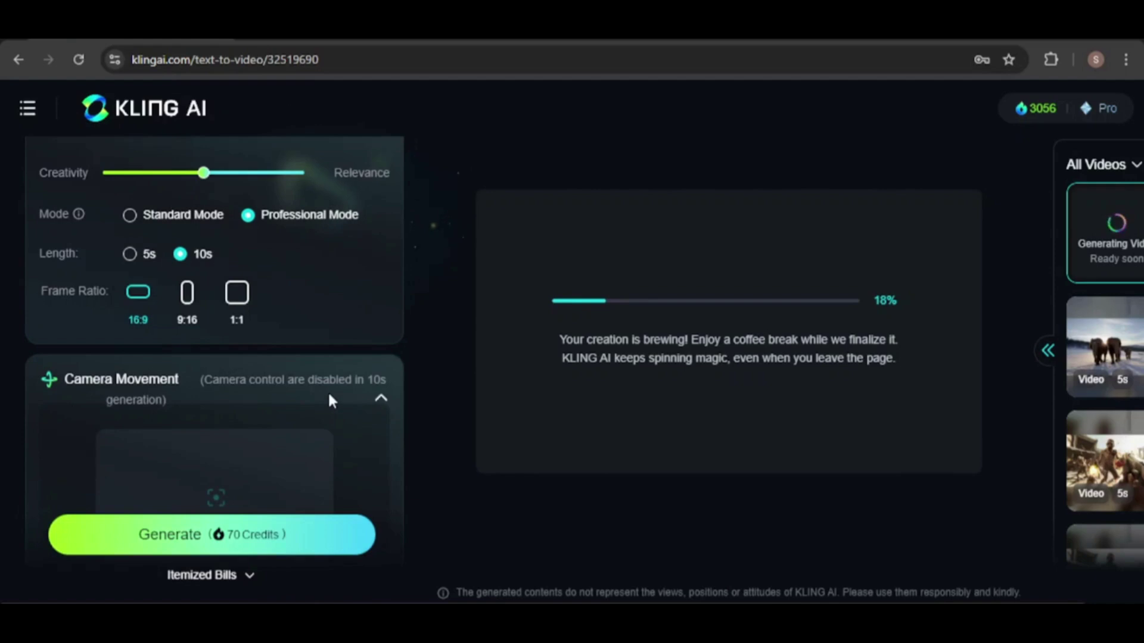
pyautogui.scroll(-2, 327, 398)
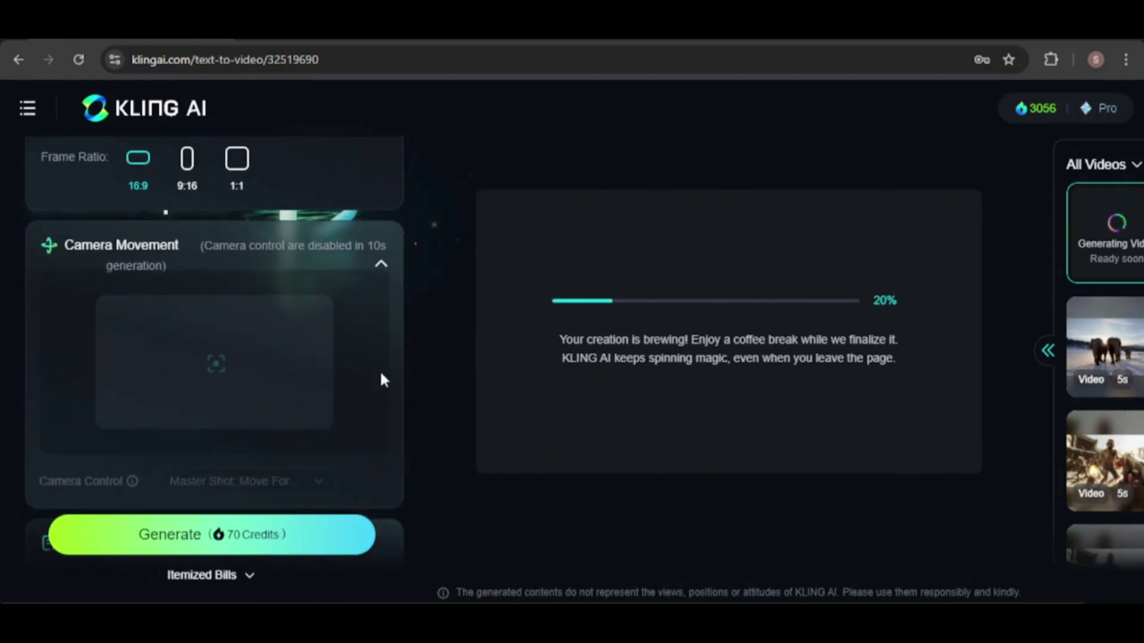
pyautogui.scroll(-3, 378, 379)
pyautogui.scroll(-1, 378, 383)
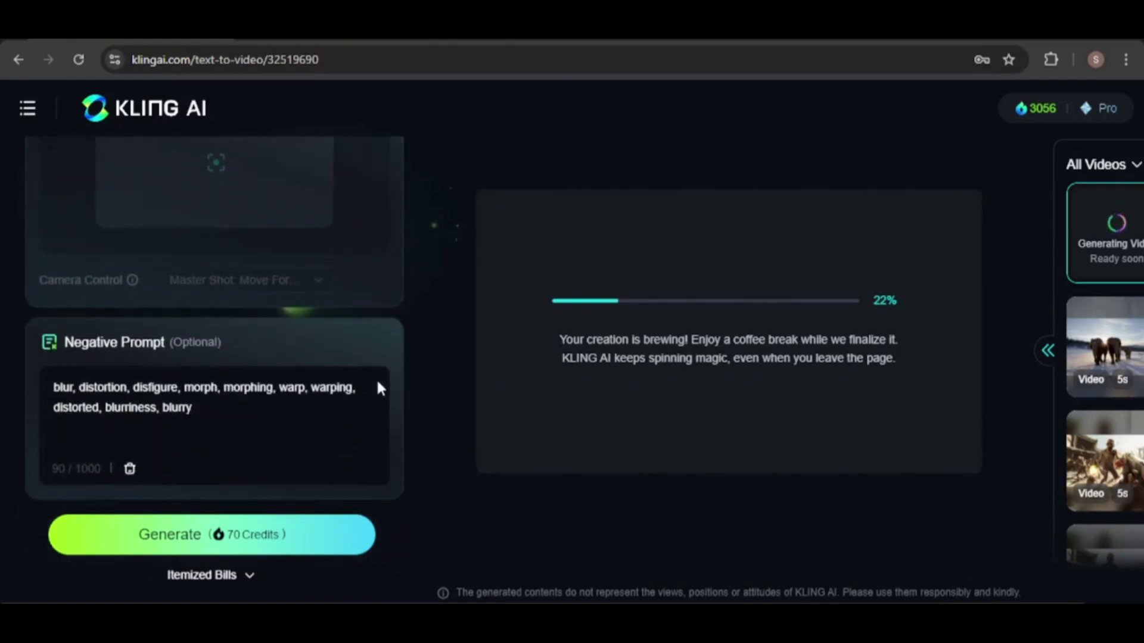
pyautogui.click(238, 535)
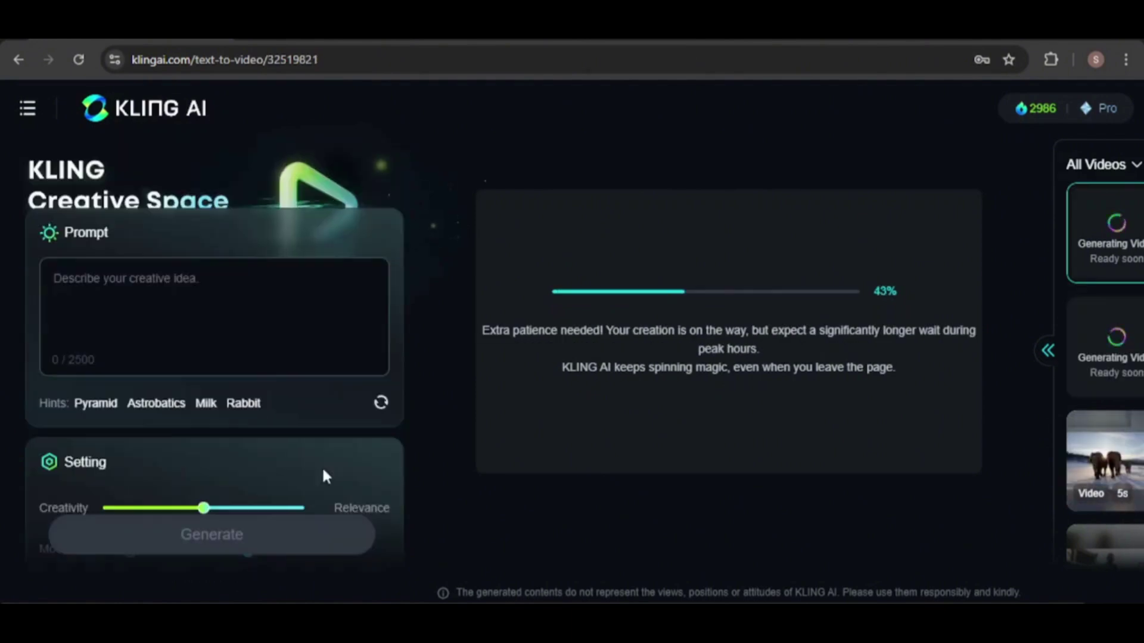
# Step: Re-paste the prompt and generate a Standard Mode clip with a Zoom camera move at 1.4
pyautogui.click(255, 307)
pyautogui.write("Skier taking off from a ski jump and soaring through the air. Capture the skier's form, the altitude and distance of the jump, and the snowy mountain backdrop.")
pyautogui.scroll(-4, 342, 412)
pyautogui.click(130, 315)
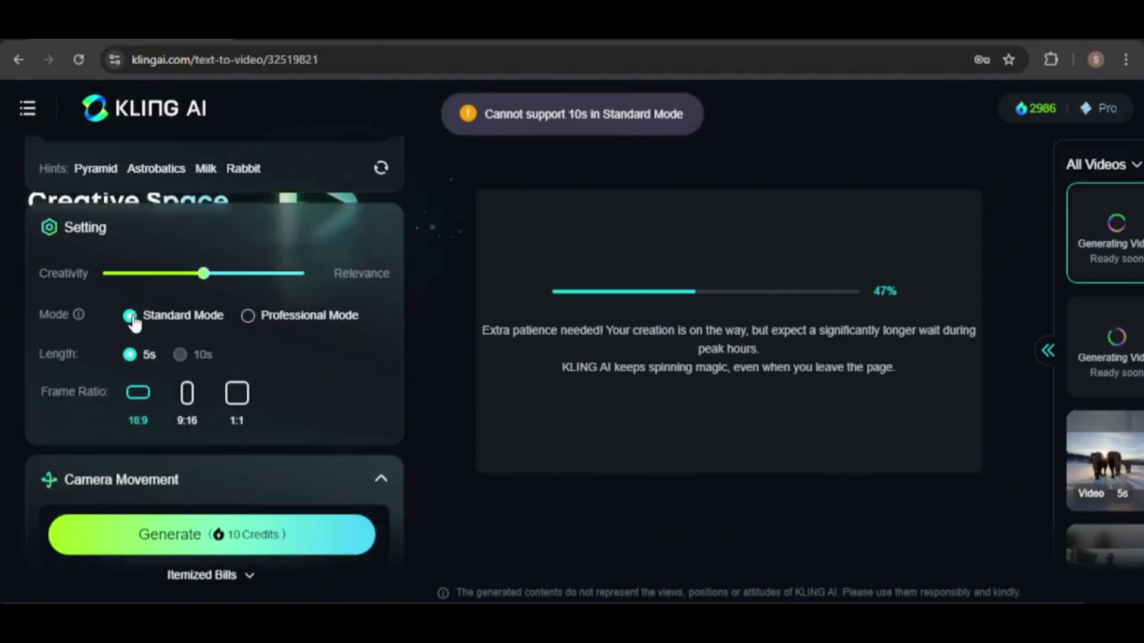
pyautogui.scroll(-6, 311, 385)
pyautogui.click(313, 380)
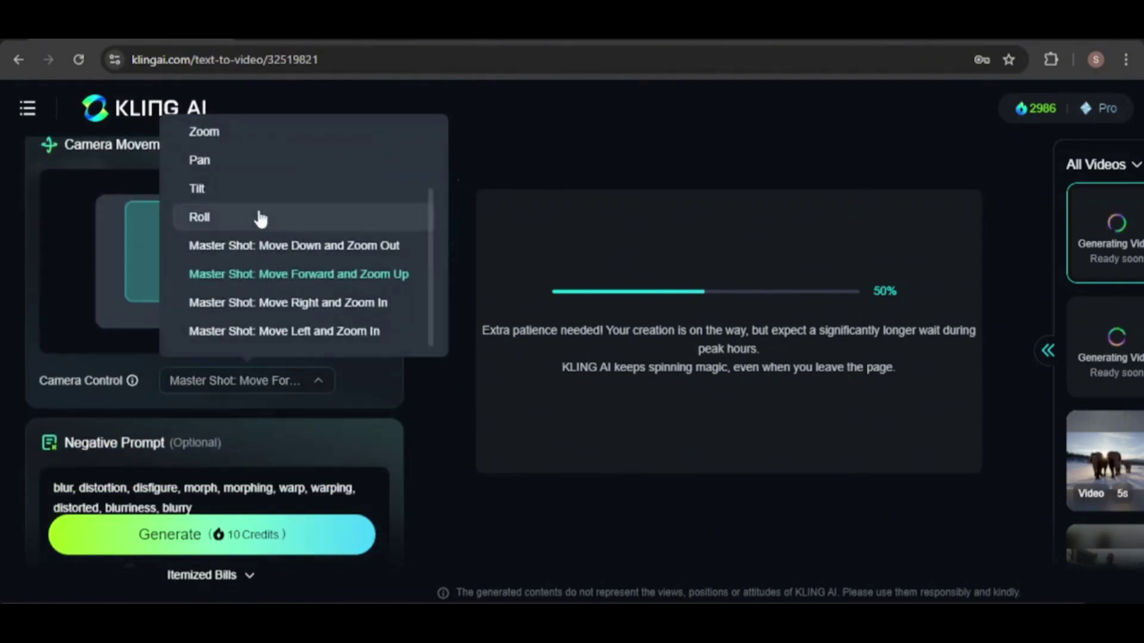
pyautogui.click(238, 127)
pyautogui.moveTo(246, 423); pyautogui.dragTo(239, 420)
pyautogui.scroll(-1, 279, 471)
pyautogui.click(233, 549)
# Step: Generate another version in Professional Mode at 10 seconds
pyautogui.scroll(5, 398, 286)
pyautogui.click(248, 249)
pyautogui.click(181, 288)
pyautogui.click(276, 530)
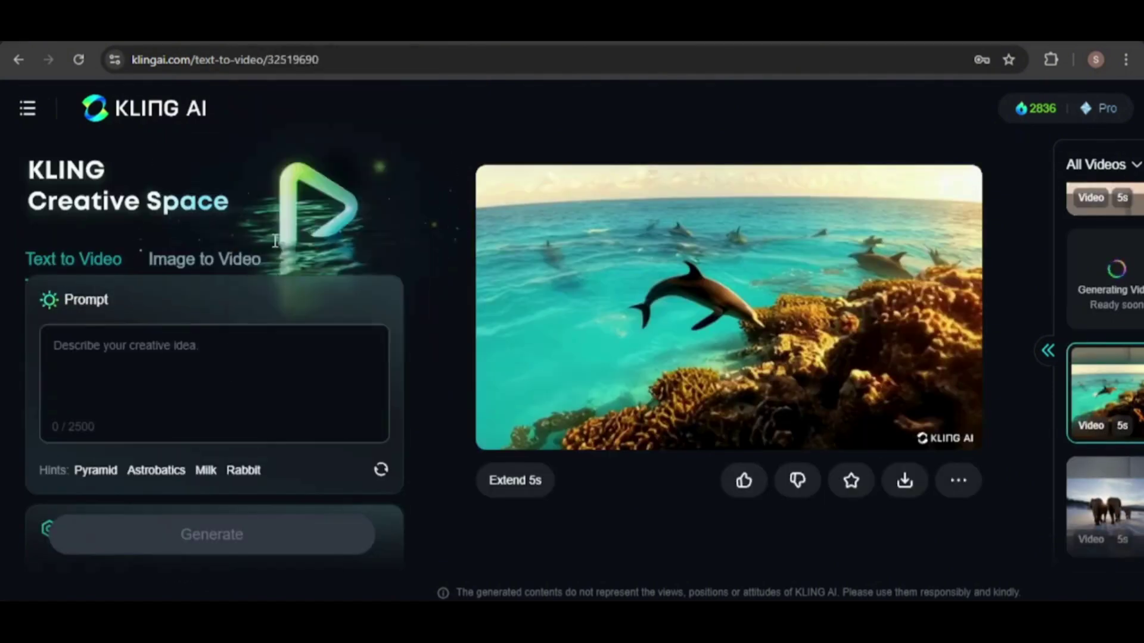
# Step: Paste a new, longer prompt and nudge the Creativity slider slightly above 0.5
pyautogui.write('A martial arts sparring session in a dojo, featuring two practitioners demonstrating a series of controlled, choreographed moves. Capture the discipline and respect of the practice, the fluidity of the movements, and the focused expressions of the participants.')
pyautogui.scroll(-5, 313, 480)
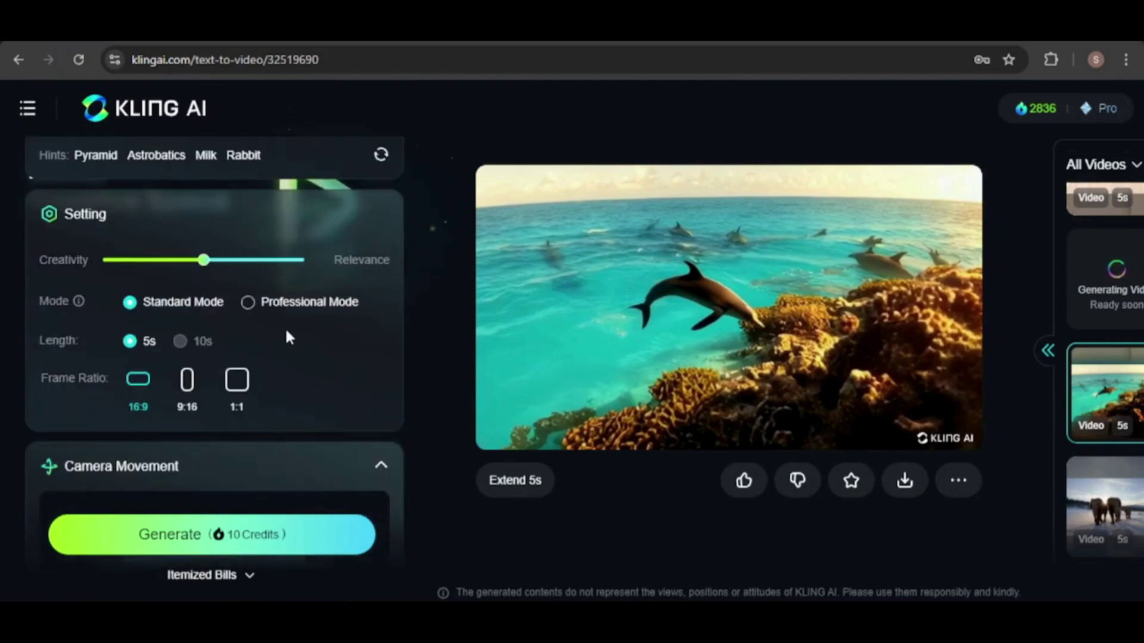
pyautogui.moveTo(203, 264)
pyautogui.moveTo(203, 263); pyautogui.dragTo(223, 263)
pyautogui.scroll(-5, 273, 374)
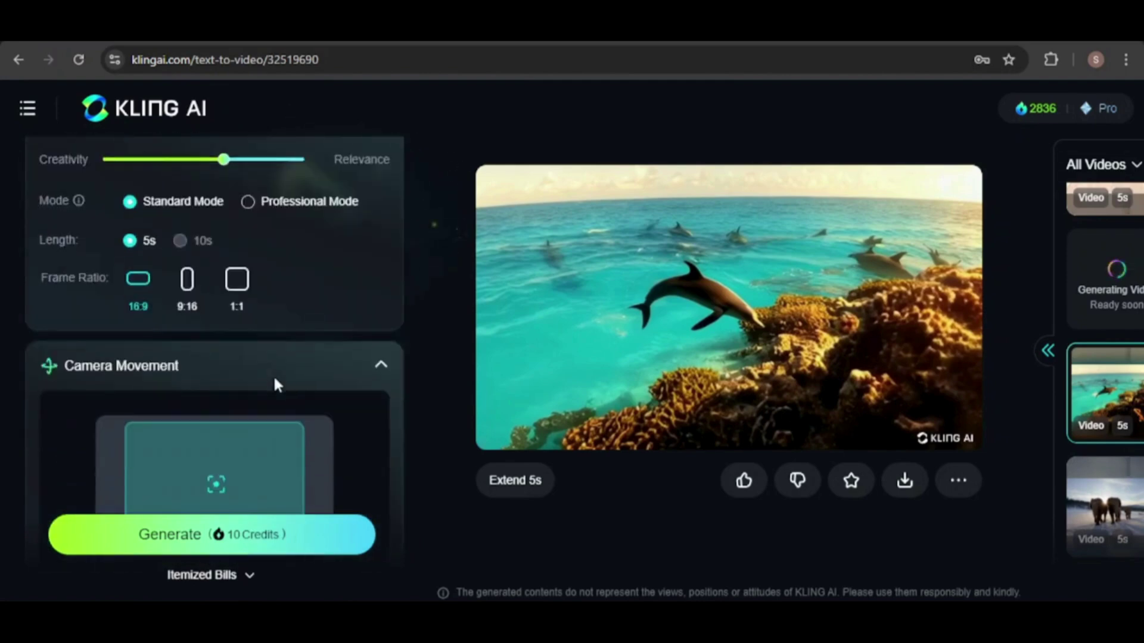
pyautogui.click(319, 374)
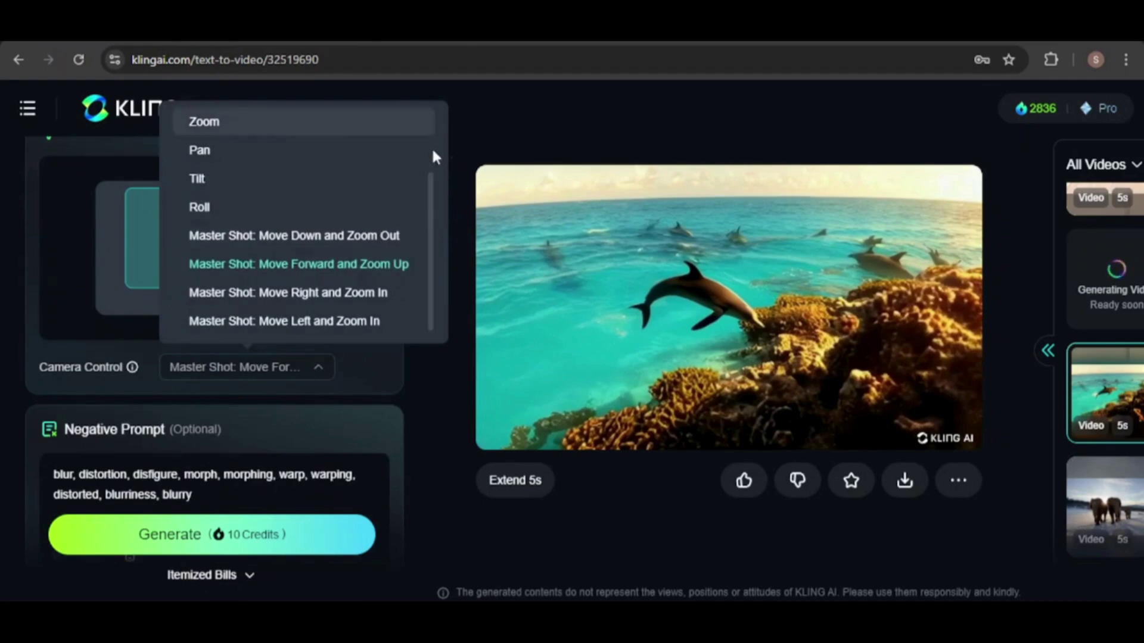
# Step: Choose Camera Movement and generate the clip
pyautogui.scroll(3, 434, 187)
pyautogui.click(361, 135)
pyautogui.scroll(-1, 334, 440)
pyautogui.click(261, 524)
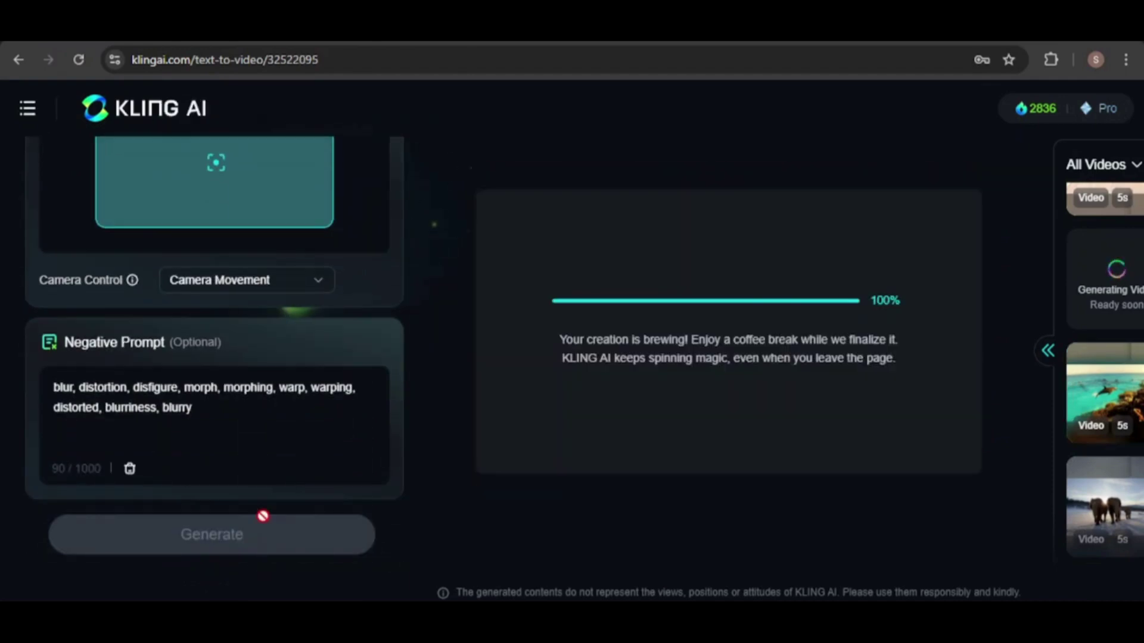
# Step: Switch to Professional Mode and set the length to 10 seconds
pyautogui.scroll(5, 352, 292)
pyautogui.click(251, 283)
pyautogui.click(180, 322)
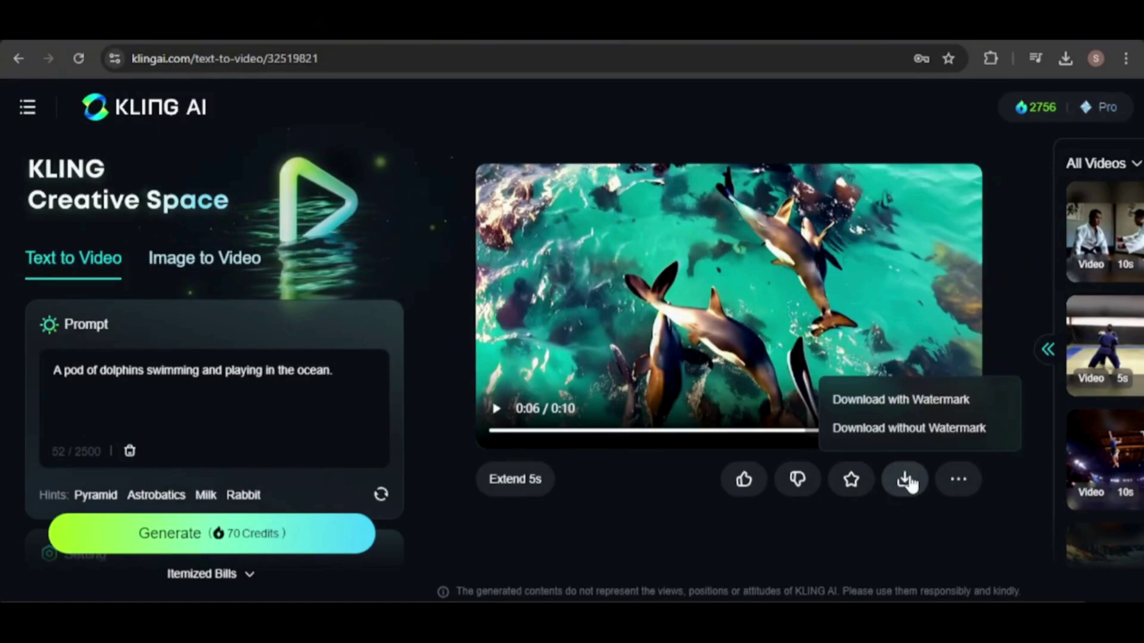
# Step: Download the dolphin video without watermark, then expand and scroll the All Videos grid
pyautogui.click(901, 428)
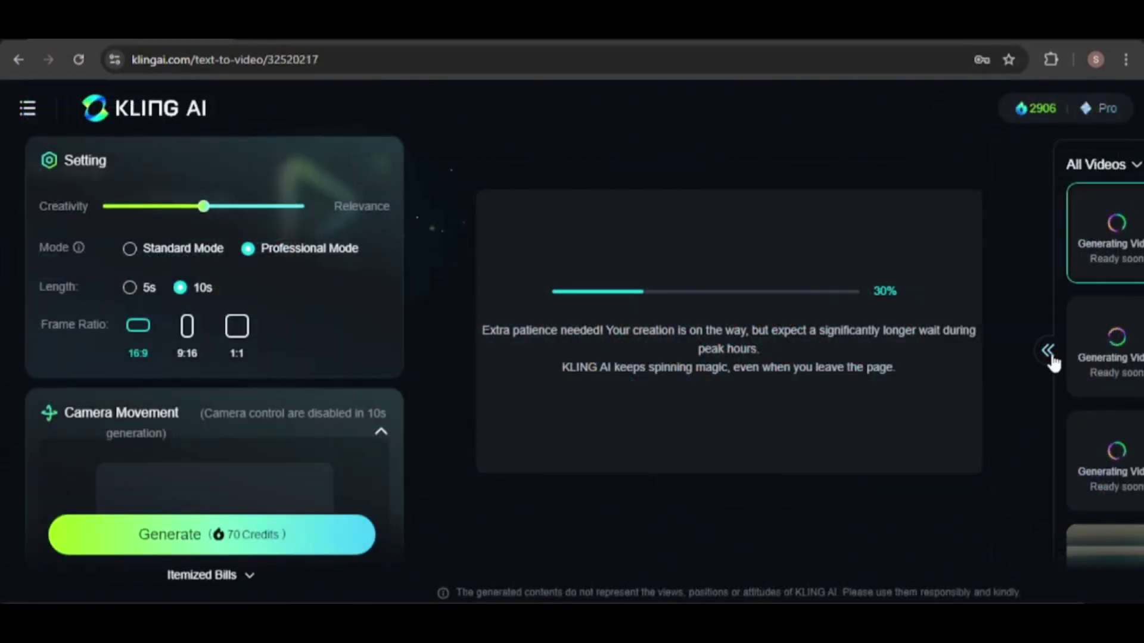
pyautogui.click(1049, 352)
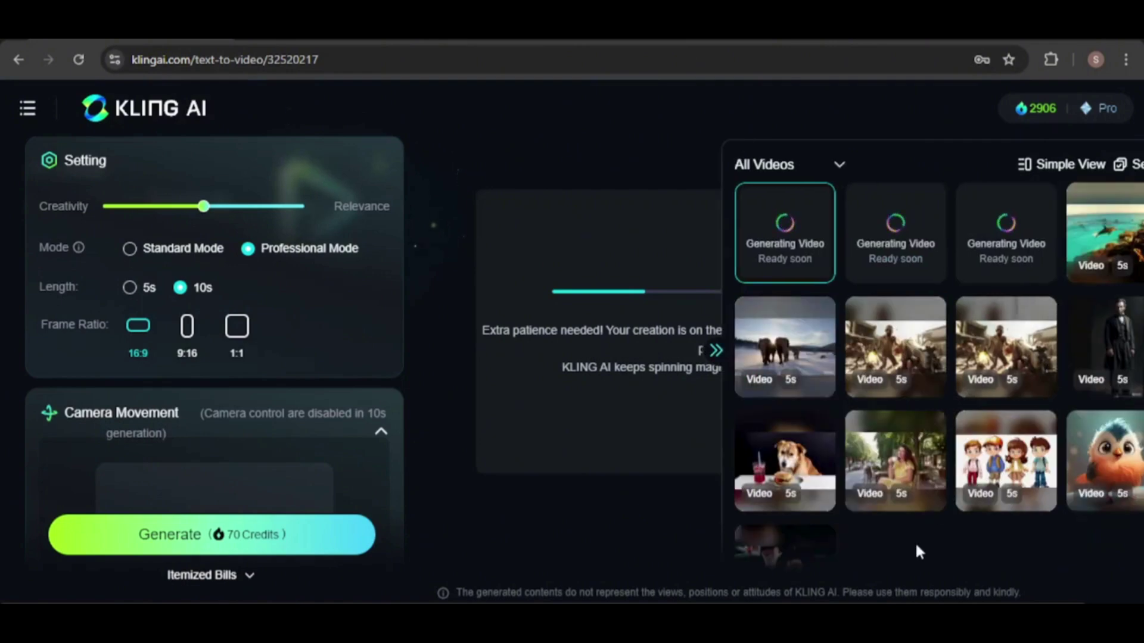
pyautogui.scroll(-2, 915, 542)
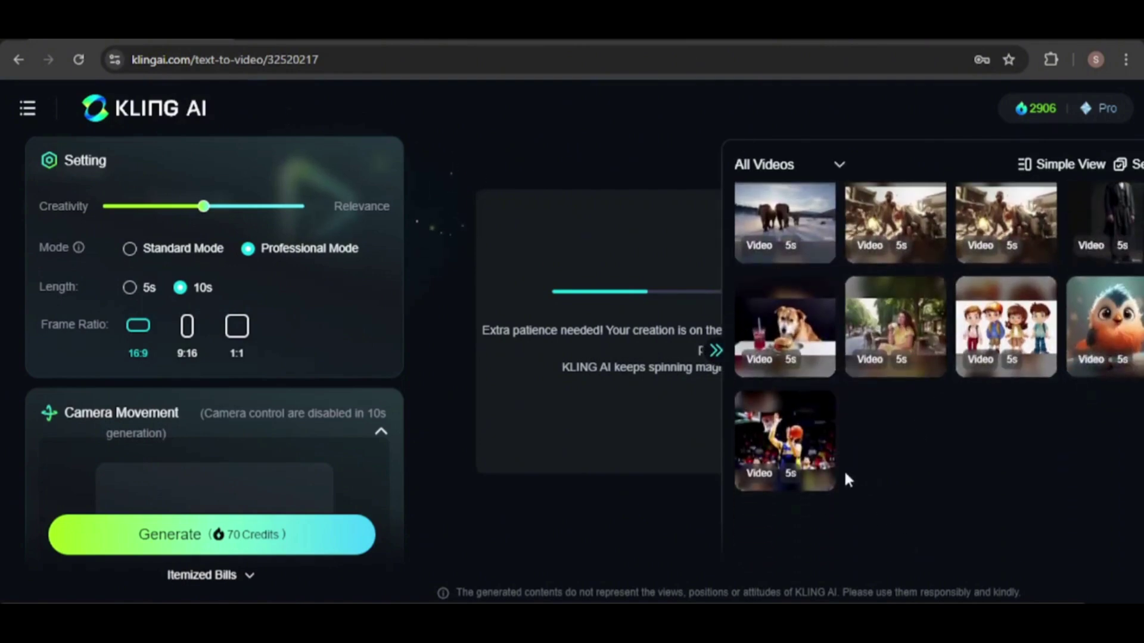
# Step: Play the basketball clip from All Videos and start editing its Negative Prompt
pyautogui.click(786, 445)
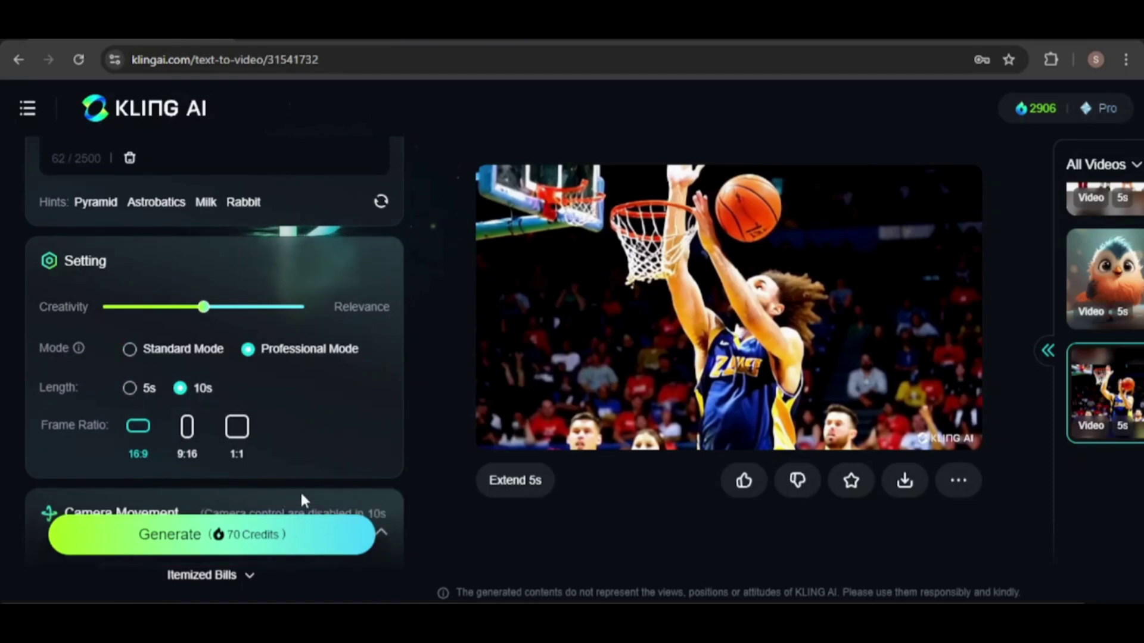
pyautogui.scroll(-8, 301, 501)
pyautogui.click(275, 411)
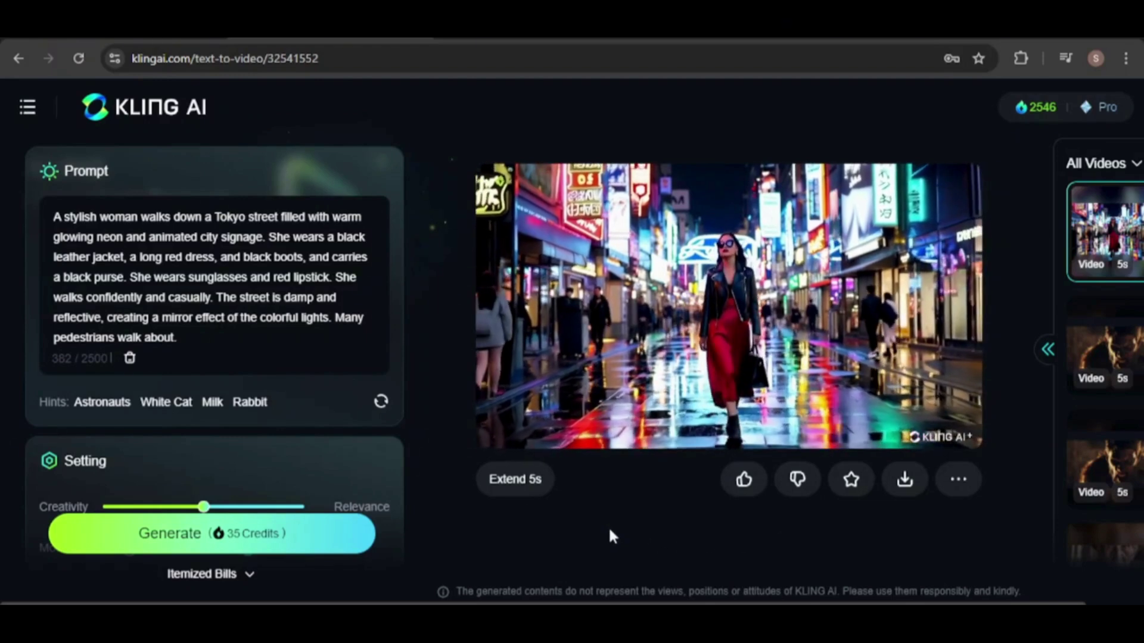
# Step: Extend the Tokyo street clip by 5s with a custom prompt zooming into the woman's face and back out
pyautogui.moveTo(530, 487)
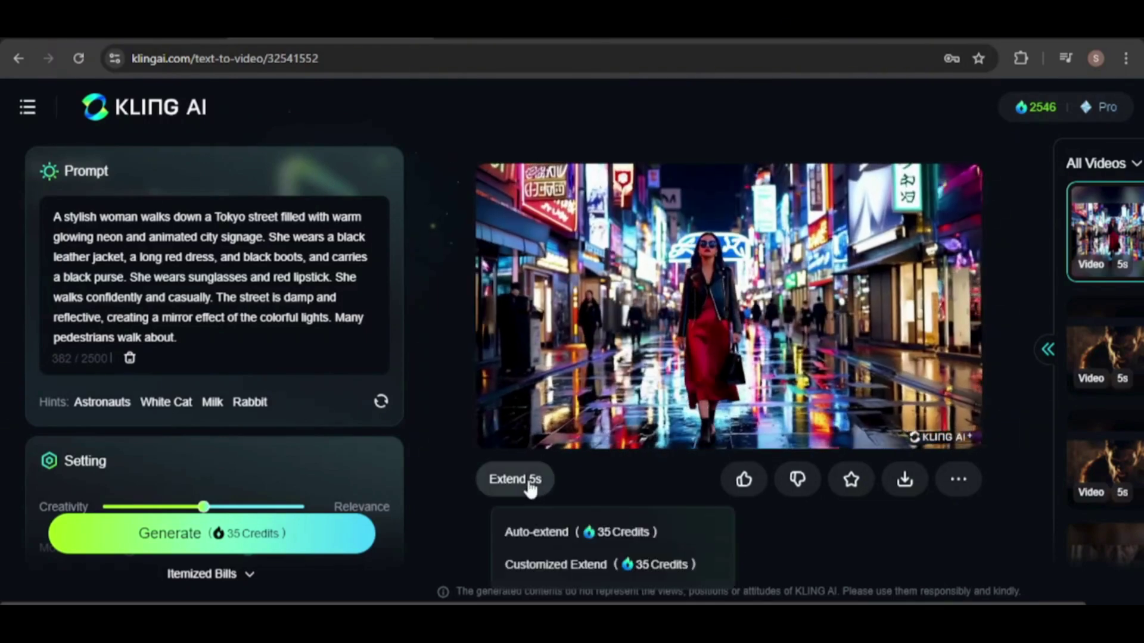
pyautogui.click(562, 564)
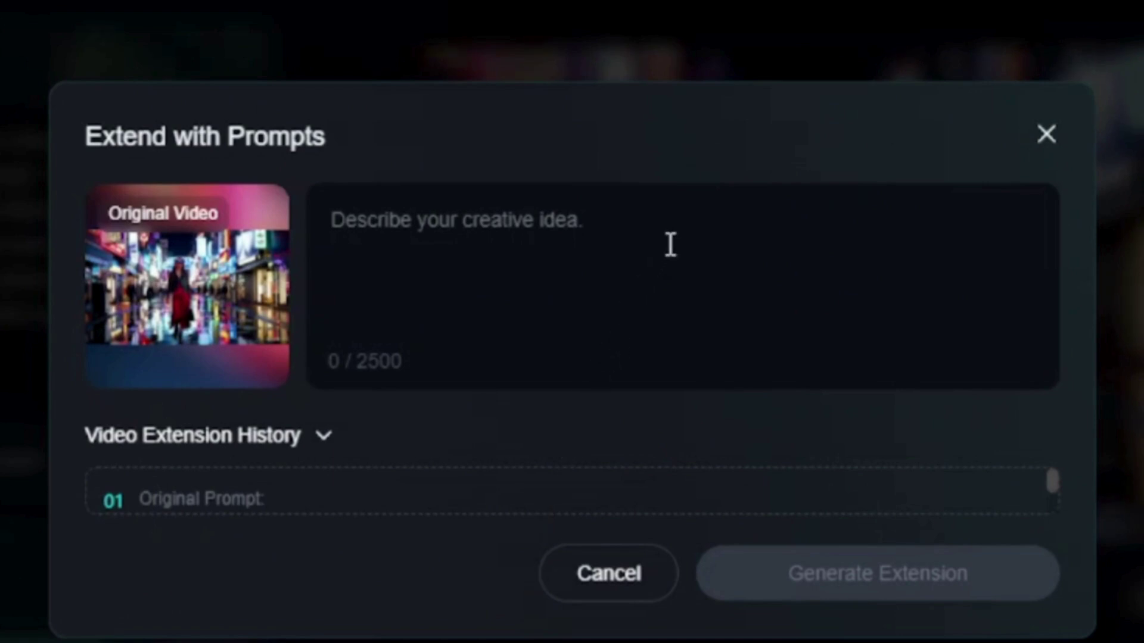
pyautogui.click(670, 244)
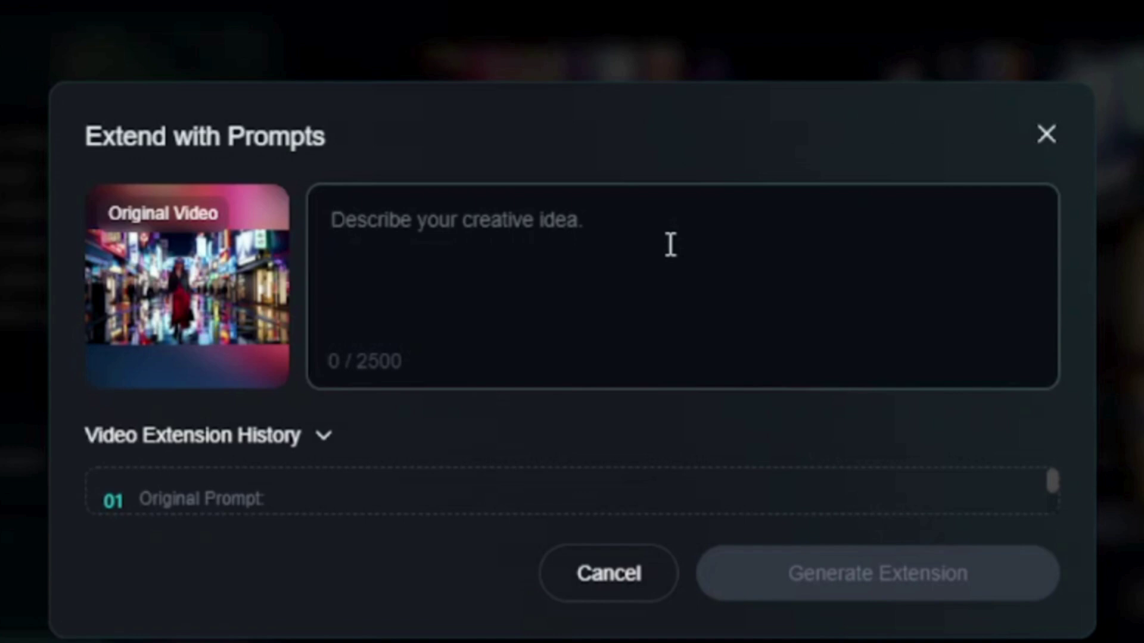
pyautogui.moveTo(1053, 480); pyautogui.dragTo(1026, 506)
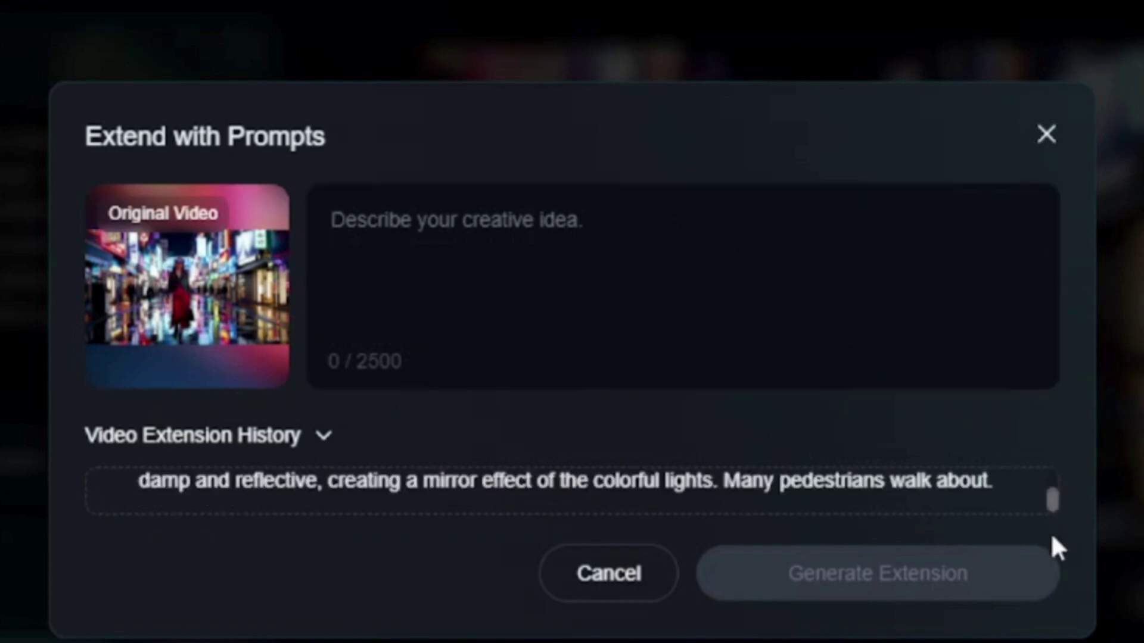
pyautogui.moveTo(1052, 505); pyautogui.dragTo(1051, 486)
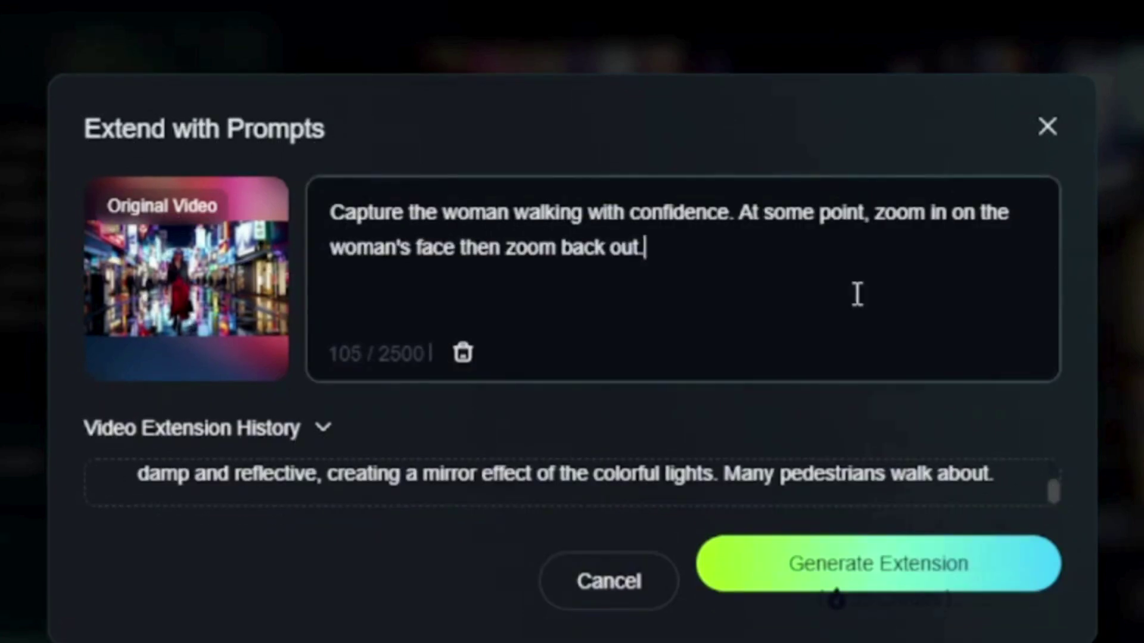
pyautogui.click(863, 581)
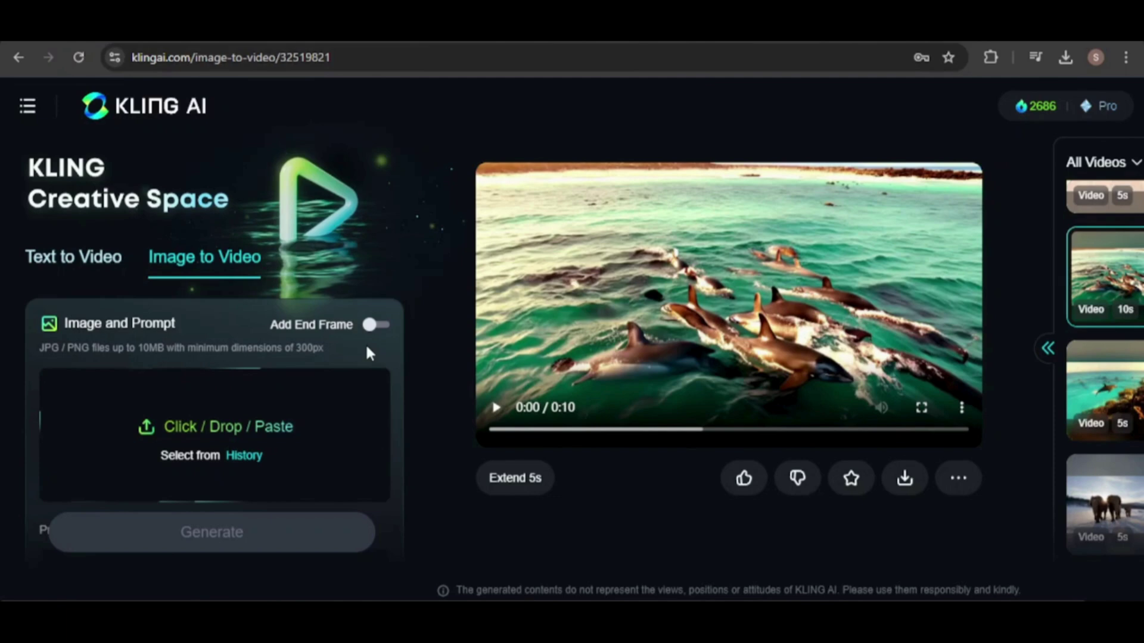
# Step: Enable an end frame and load oldman1 as the start frame plus a second image as the end frame
pyautogui.click(384, 326)
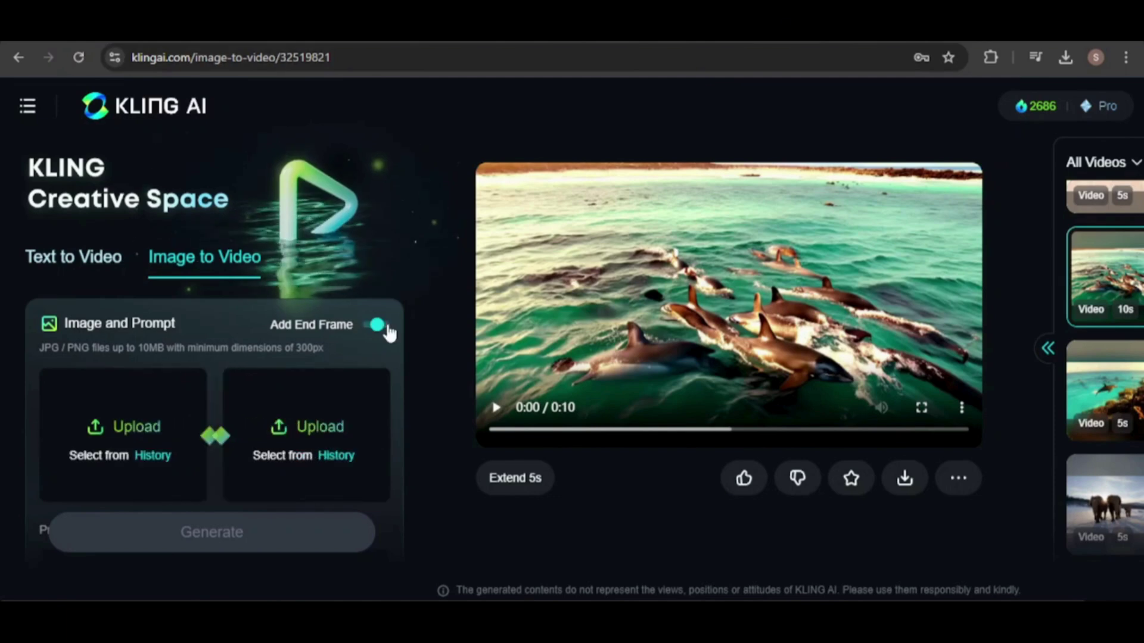
pyautogui.click(131, 429)
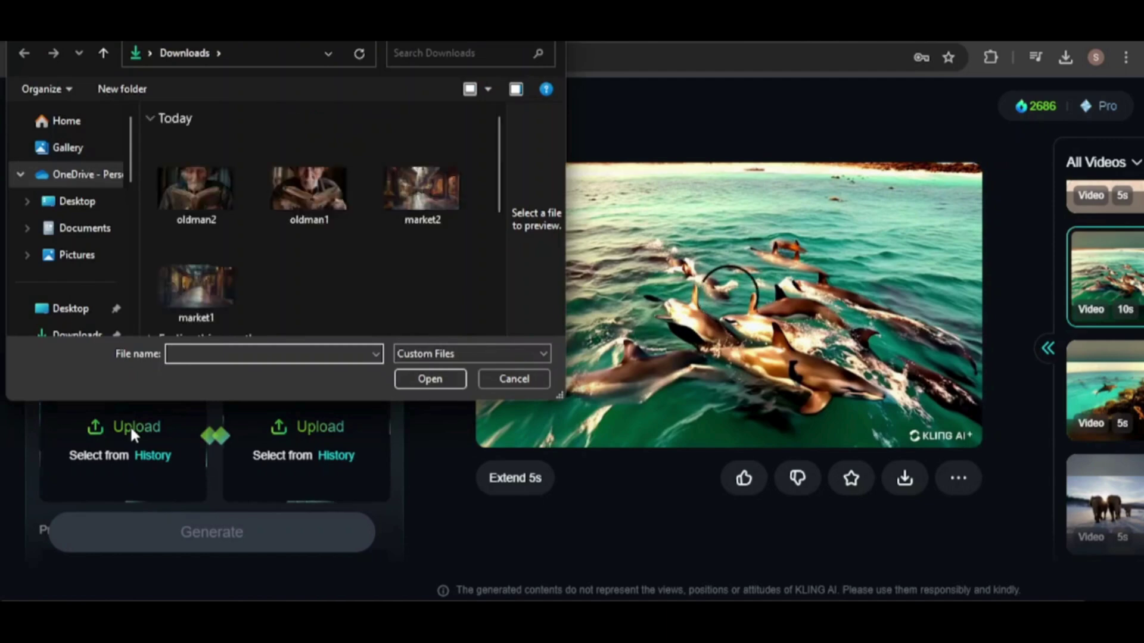
pyautogui.click(308, 212)
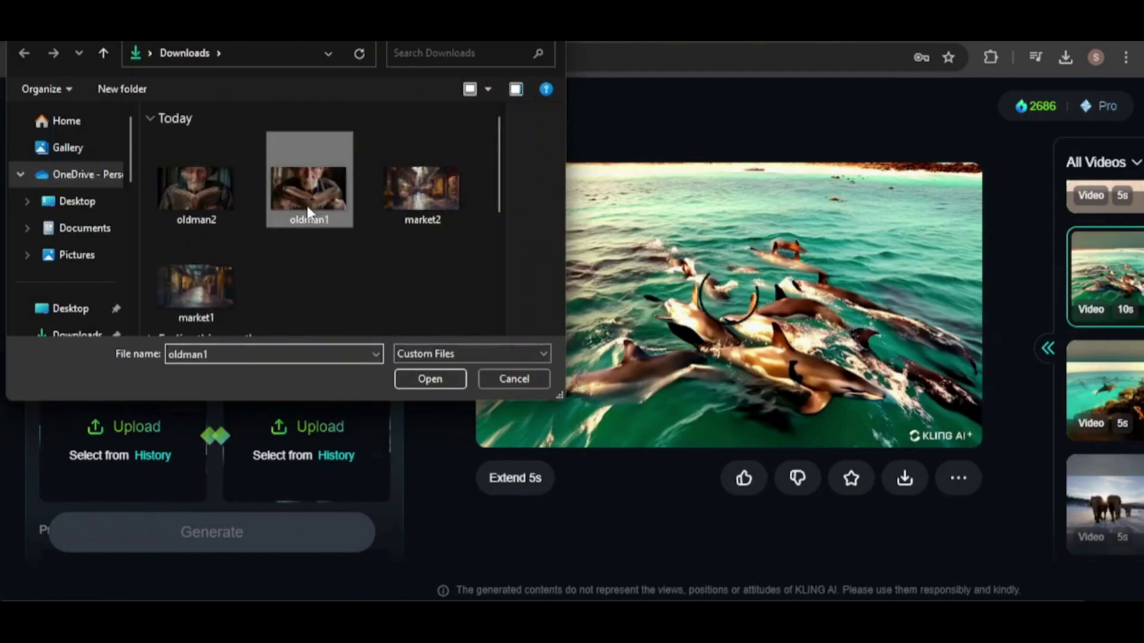
pyautogui.click(413, 378)
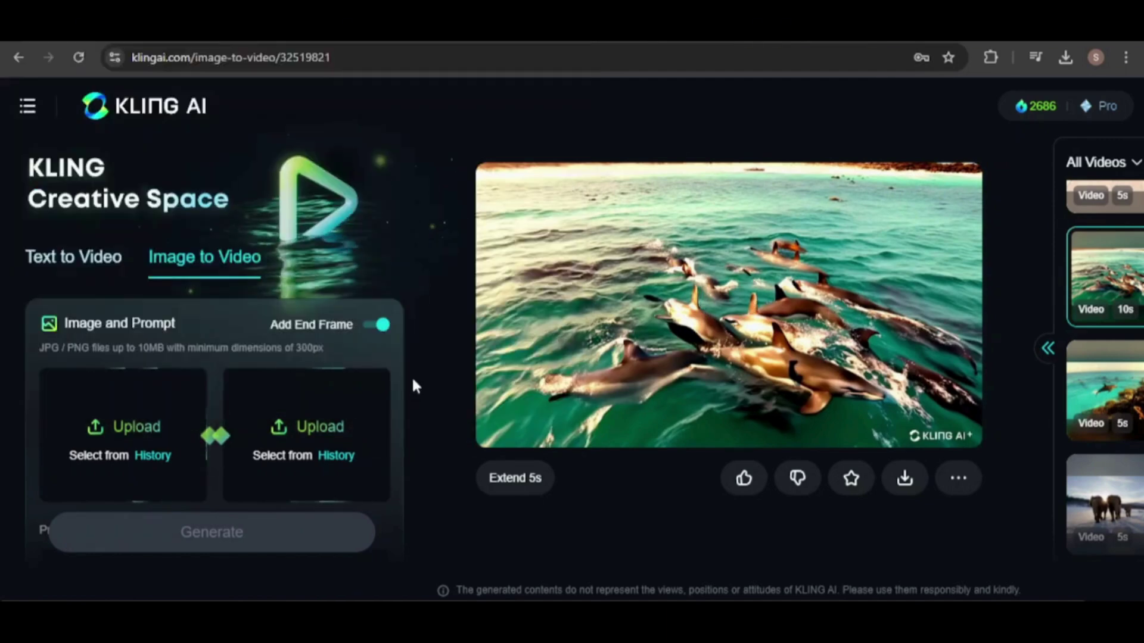
pyautogui.click(315, 438)
pyautogui.doubleClick(191, 179)
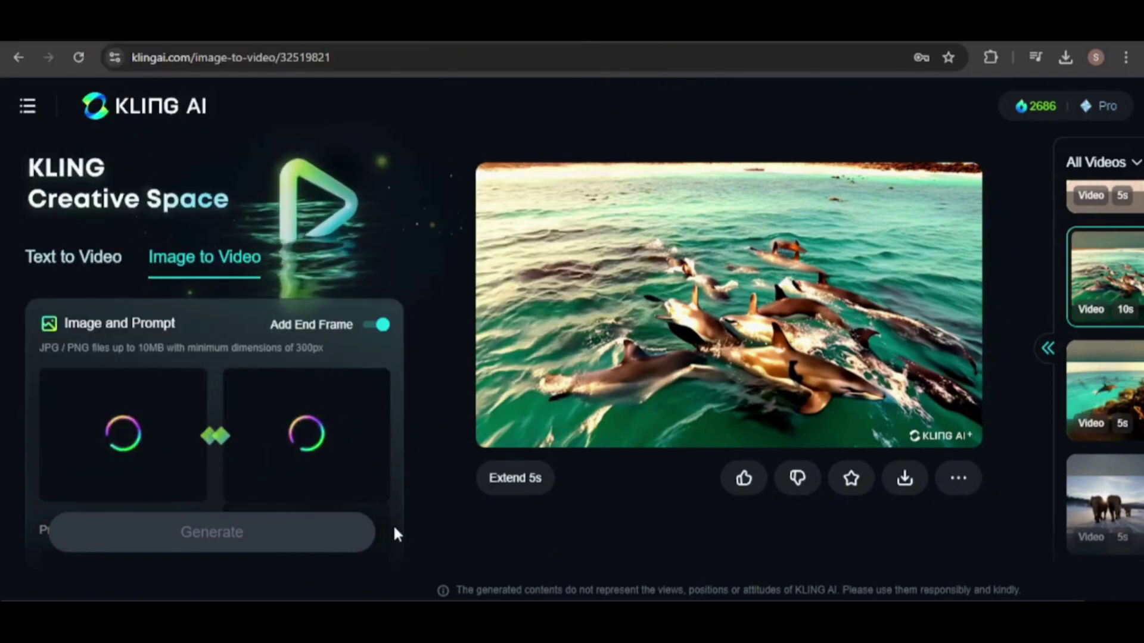
# Step: Replace the dolphins prompt with 'Reading a book.' and generate the start-to-end clip
pyautogui.scroll(-2, 388, 512)
pyautogui.click(345, 475)
pyautogui.moveTo(346, 475); pyautogui.dragTo(5, 457)
pyautogui.write('Reading ')
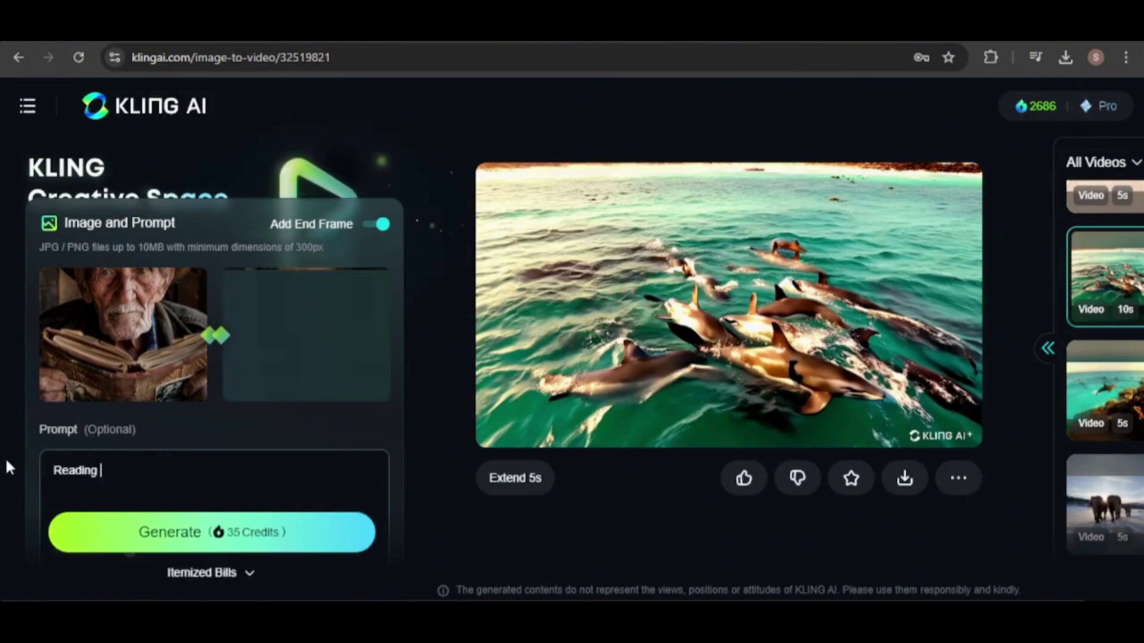
pyautogui.write('a book.')
pyautogui.scroll(-1, 398, 503)
pyautogui.scroll(-3, 400, 503)
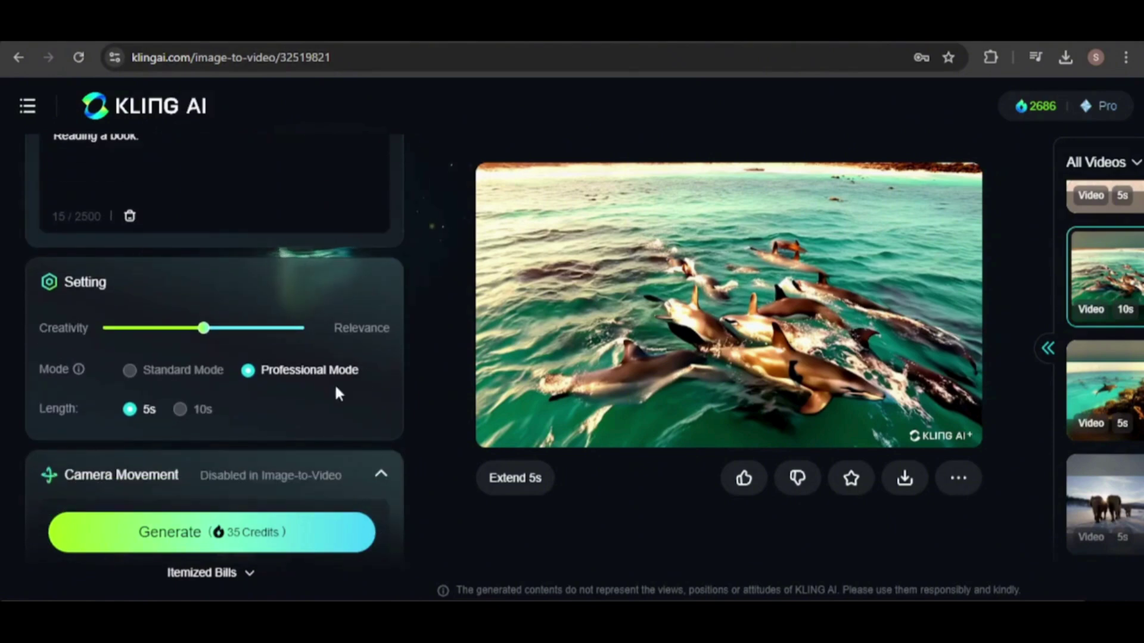
pyautogui.click(232, 531)
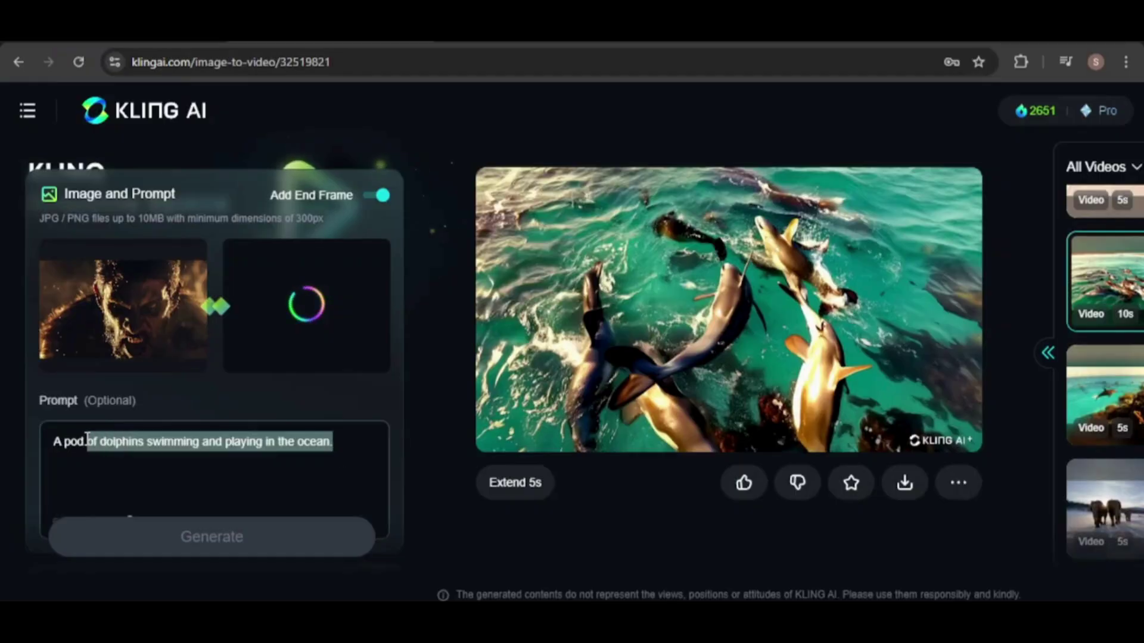
# Step: Fix the prompt so it begins 'A man' and generate the Professional Mode 5s clip
pyautogui.press('BackSpace')
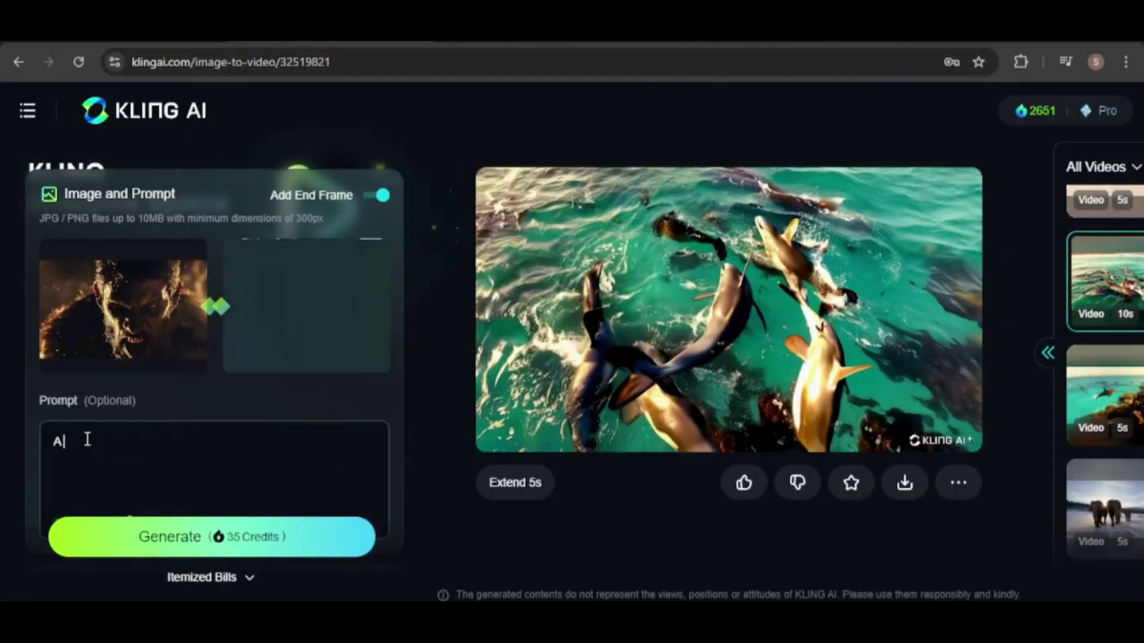
pyautogui.write('an')
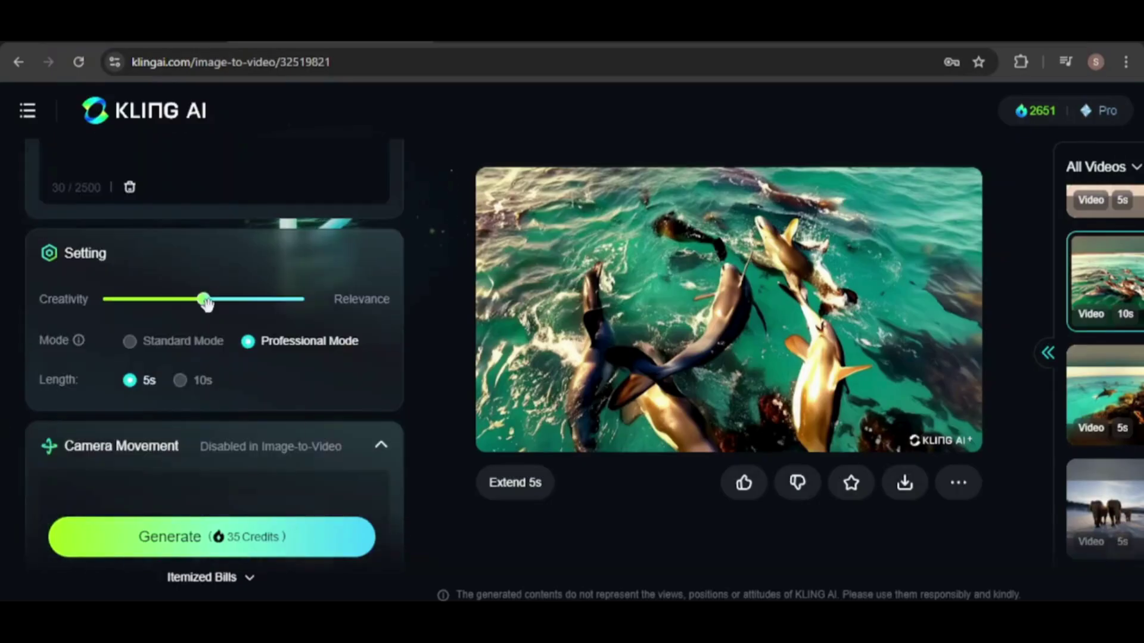
pyautogui.click(210, 532)
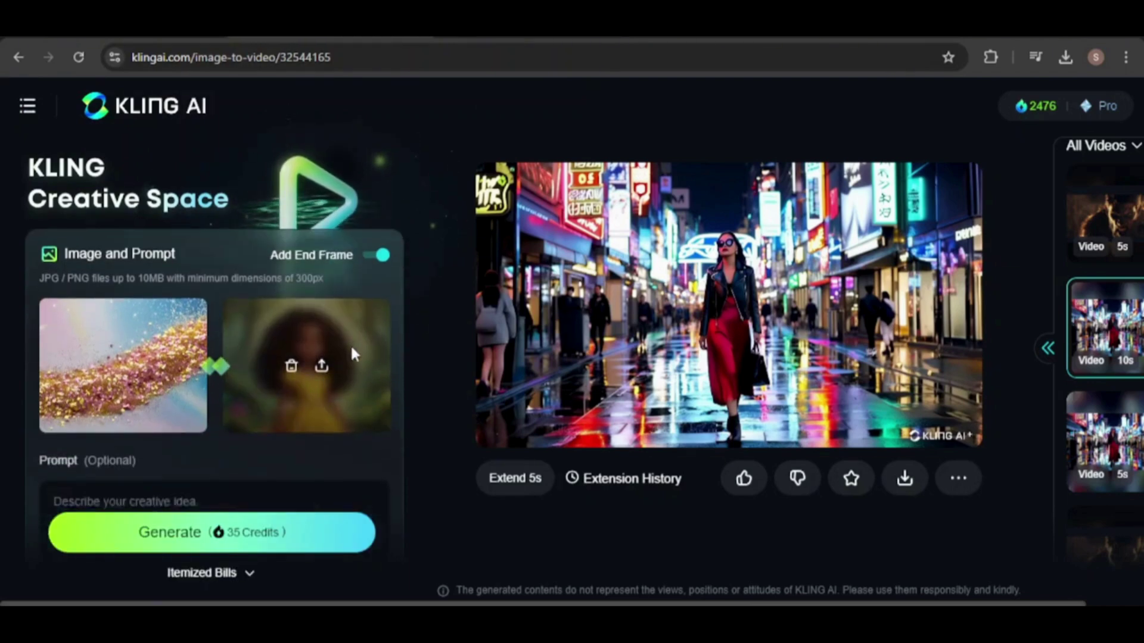
# Step: Scroll through the Setting and Negative Prompt sections for the glitter-to-yellow-dress-girl clip
pyautogui.scroll(-2, 352, 354)
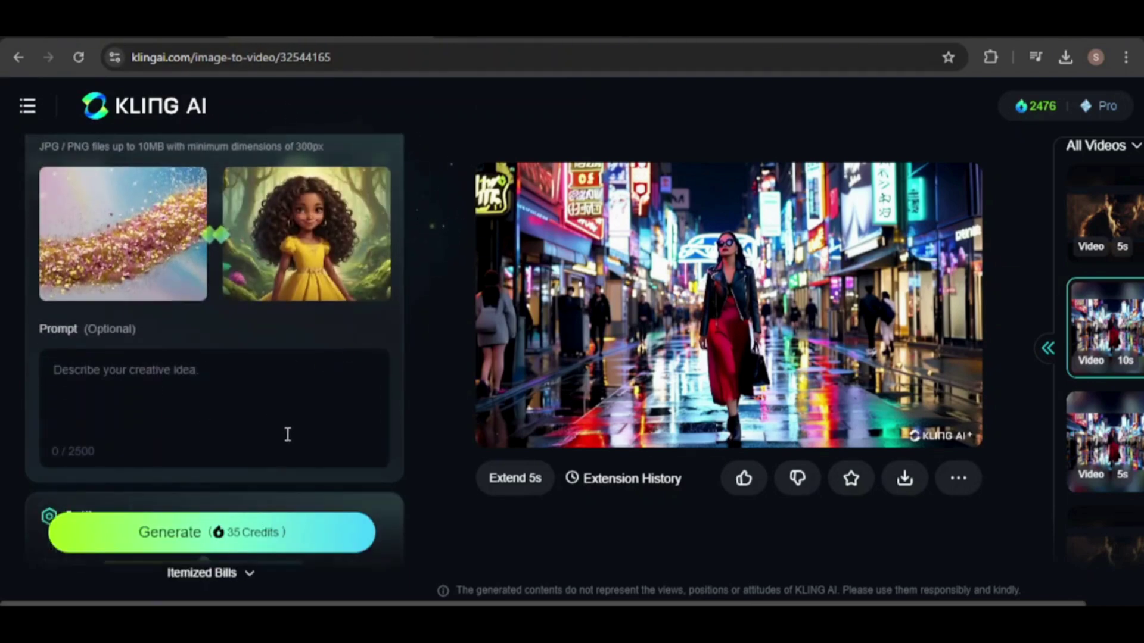
pyautogui.scroll(-3, 325, 482)
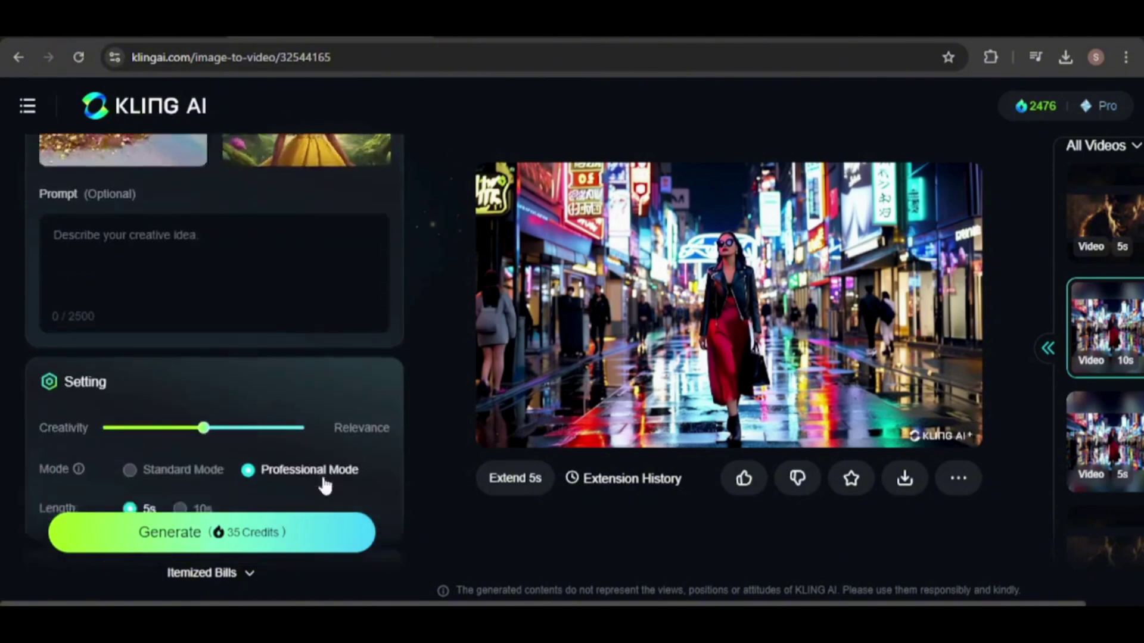
pyautogui.scroll(-5, 325, 484)
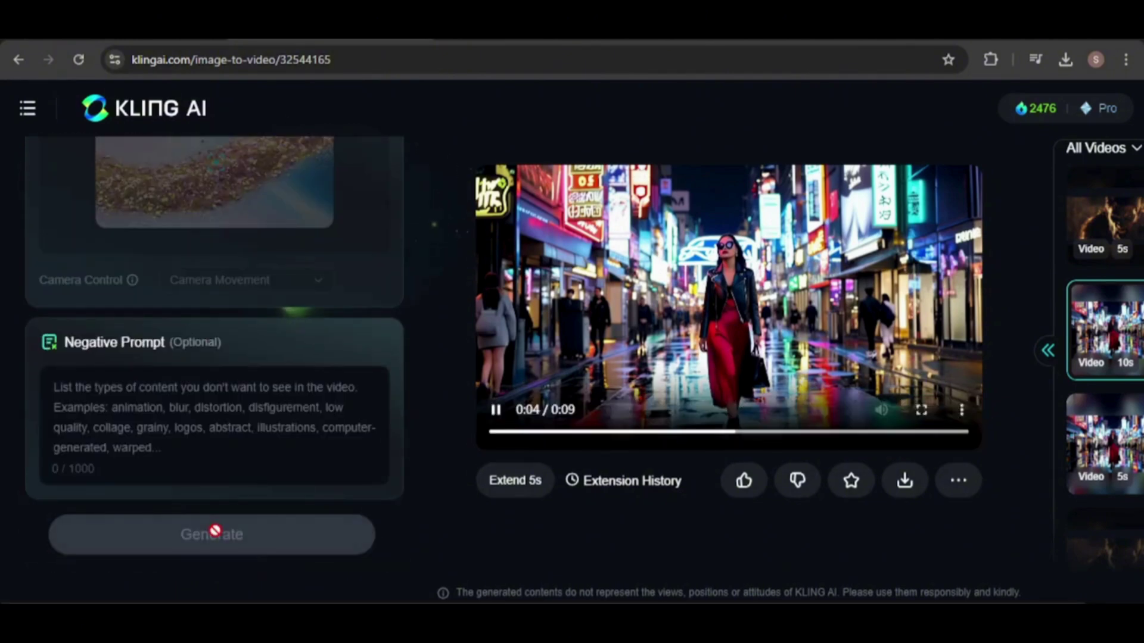